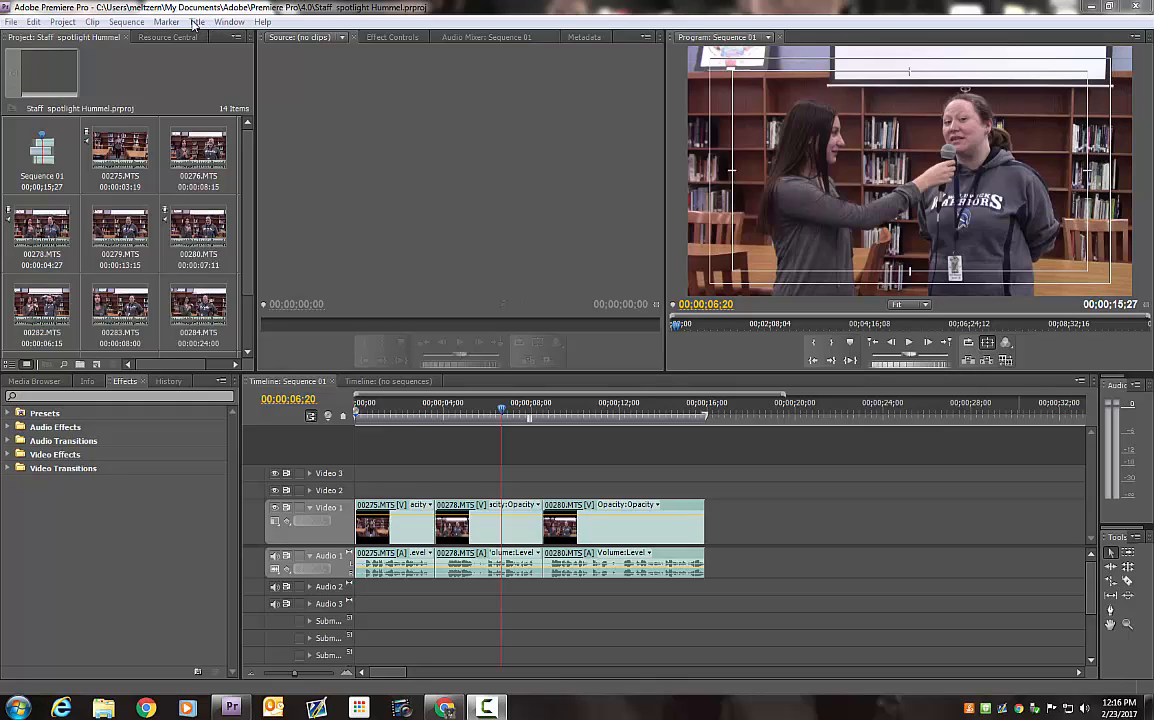
Create a new default still title named "Question 2", keeping the 1920 by 1080 video settings
{"action": "left_click", "coordinate": [197, 22]}
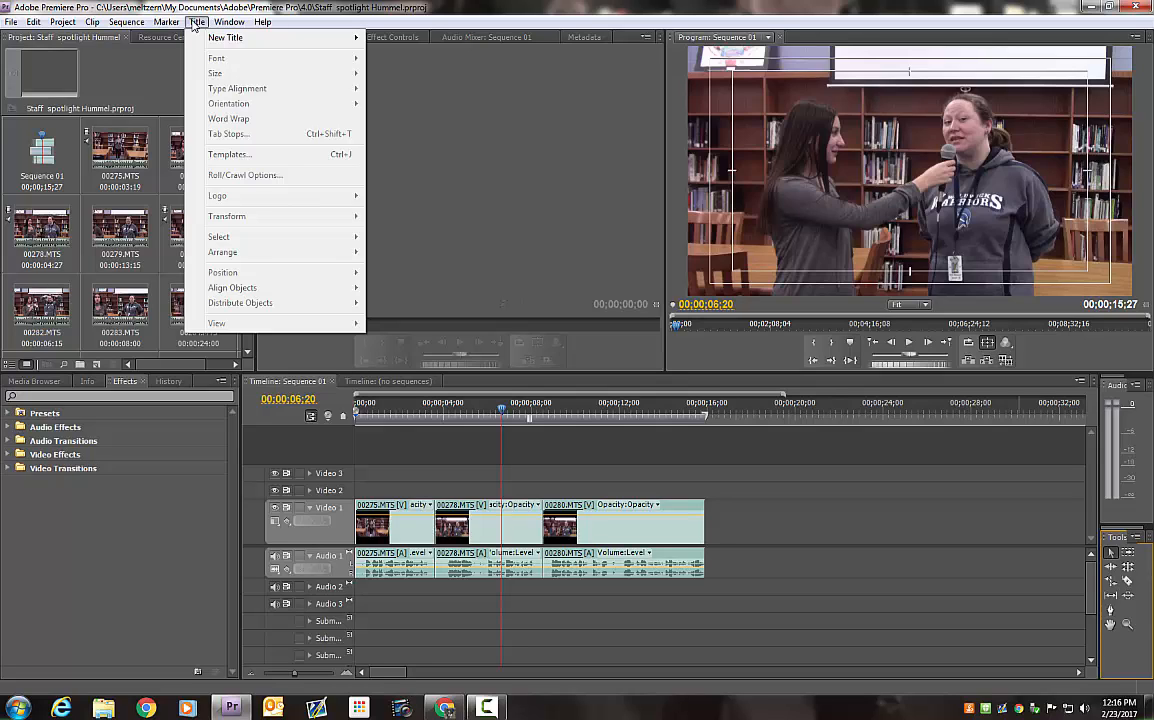
{"action": "mouse_move", "coordinate": [230, 39]}
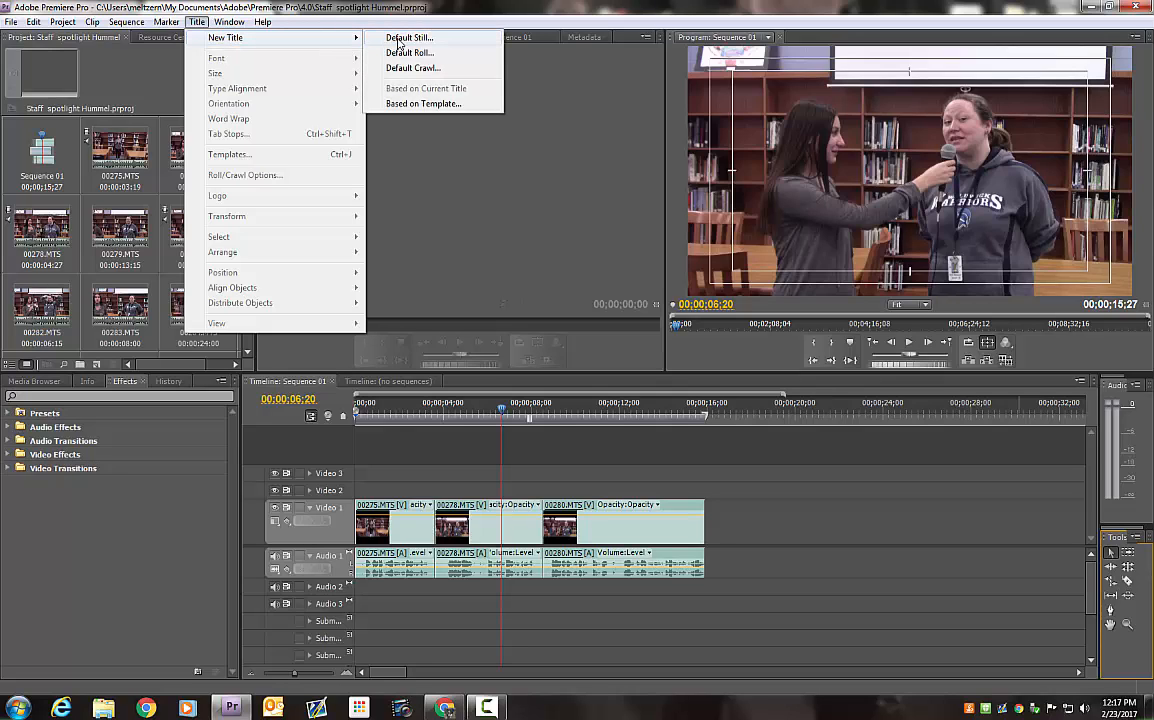
{"action": "left_click", "coordinate": [398, 40]}
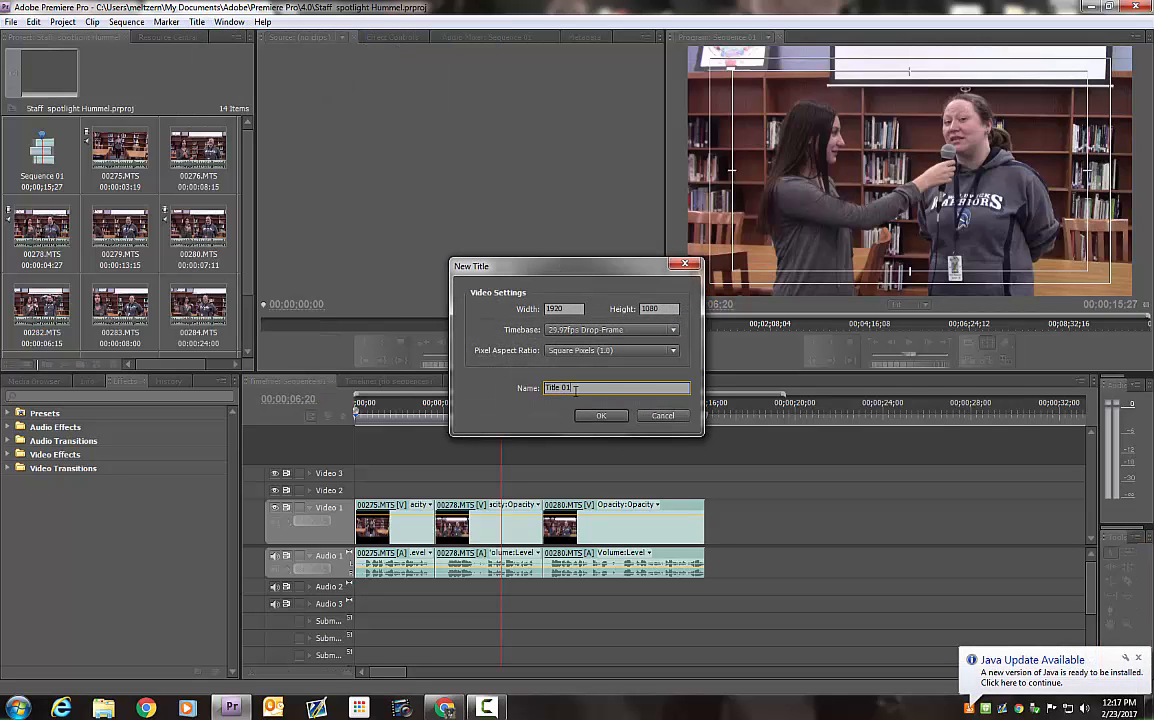
{"action": "left_click_drag", "start_coordinate": [576, 391], "coordinate": [527, 393]}
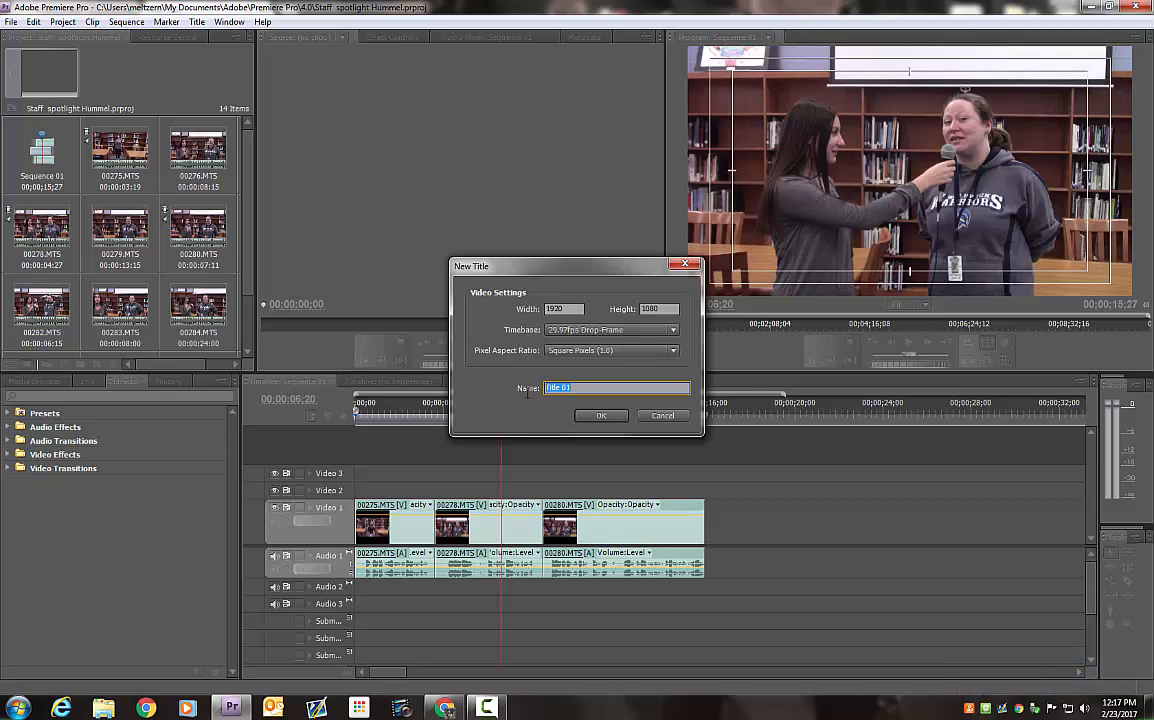
{"action": "type", "text": "Question 2"}
{"action": "left_click", "coordinate": [601, 415]}
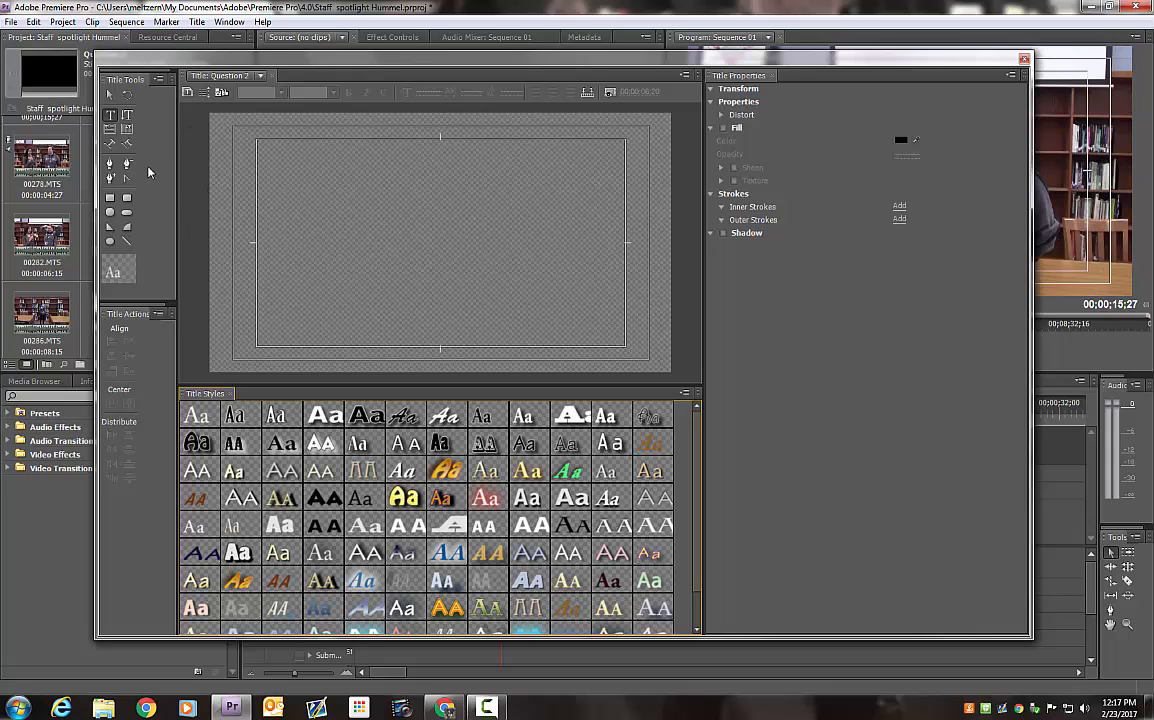
Draw a rectangle about 1992 by 1247 that covers the whole title frame, extending slightly past its upper edge
{"action": "left_click", "coordinate": [112, 116]}
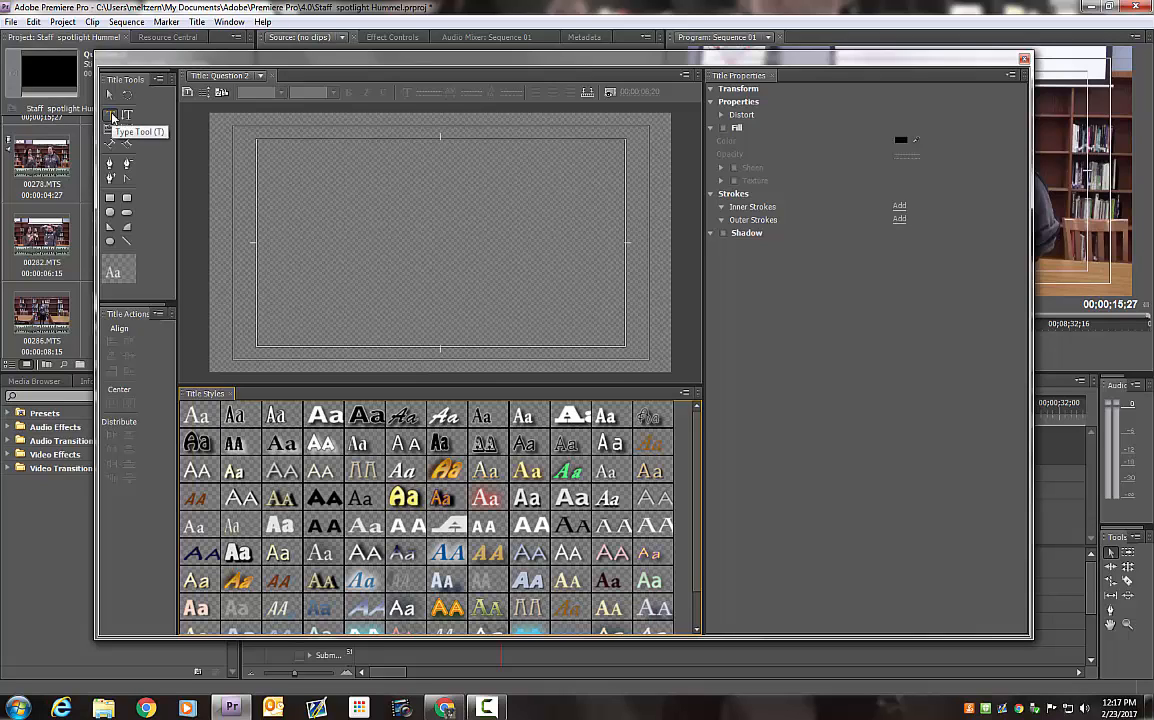
{"action": "left_click", "coordinate": [110, 199]}
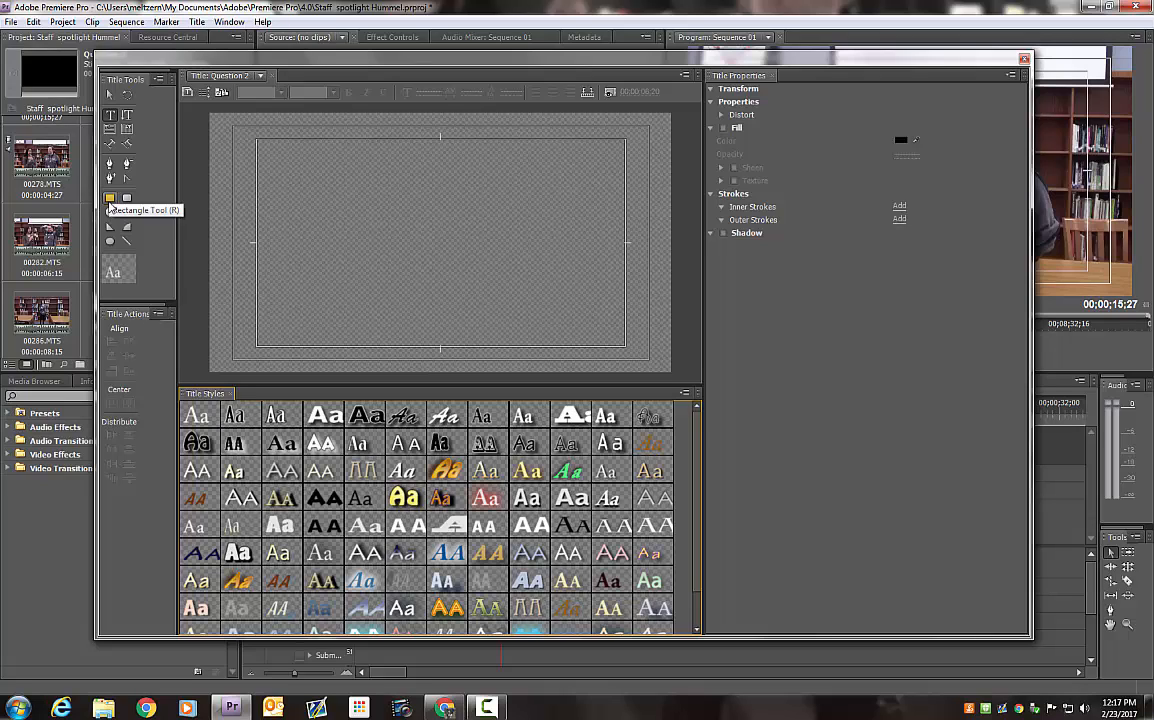
{"action": "left_click", "coordinate": [110, 203]}
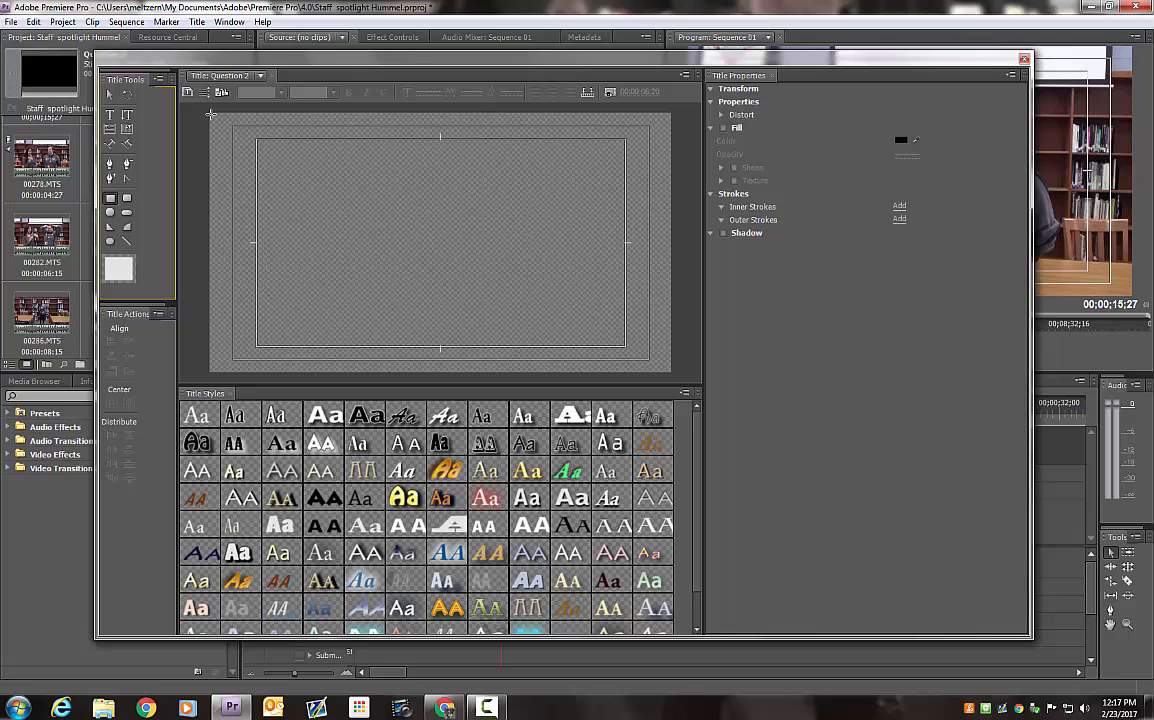
{"action": "mouse_move", "coordinate": [210, 114]}
{"action": "left_mouse_down"}
{"action": "mouse_move", "coordinate": [218, 173]}
{"action": "mouse_move", "coordinate": [289, 307]}
{"action": "mouse_move", "coordinate": [350, 334]}
{"action": "mouse_move", "coordinate": [659, 355]}
{"action": "mouse_move", "coordinate": [688, 407]}
{"action": "left_mouse_up"}
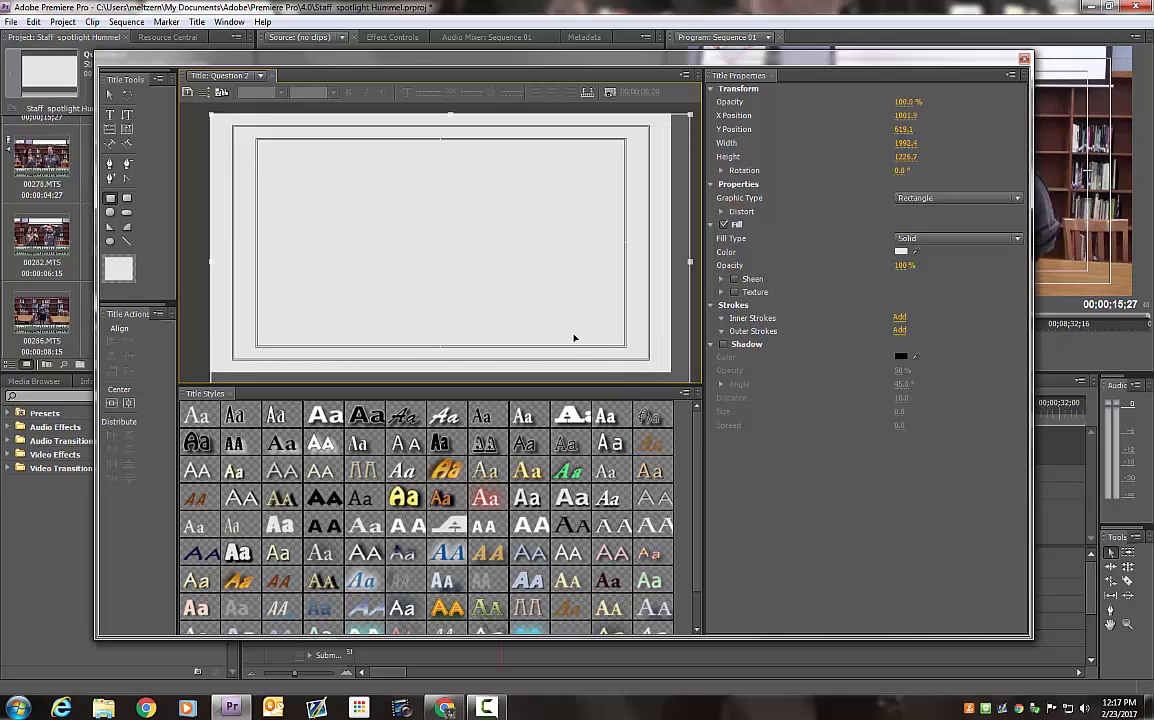
{"action": "left_click_drag", "start_coordinate": [450, 115], "coordinate": [450, 110]}
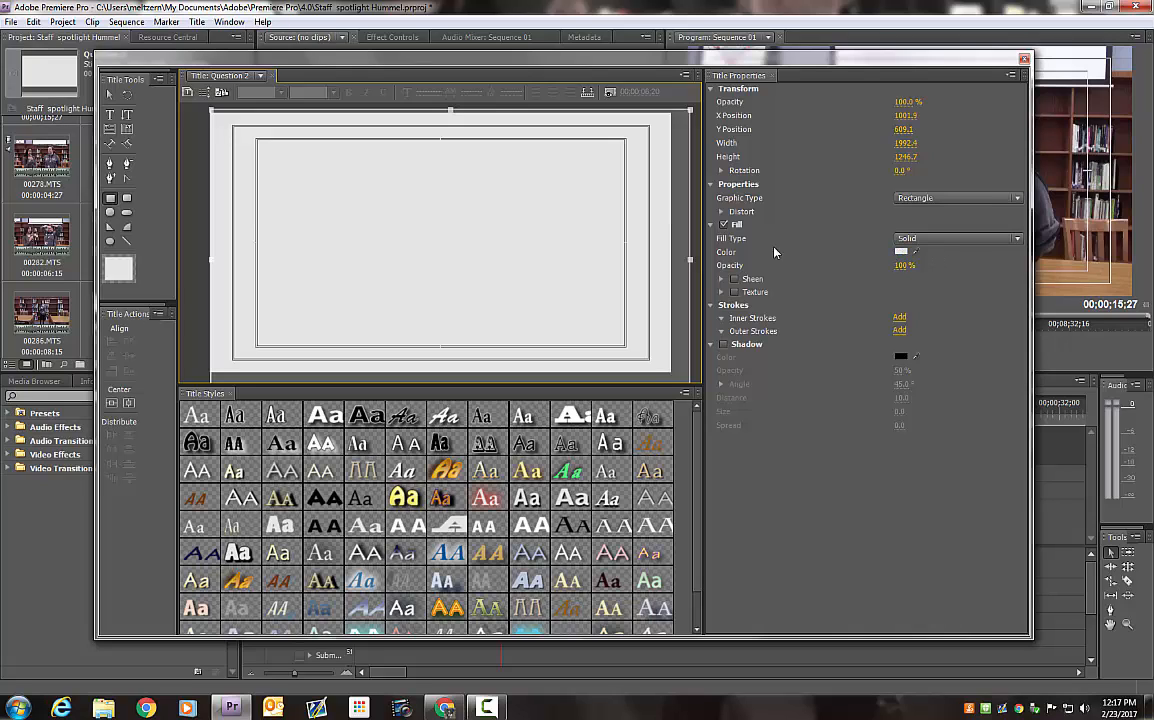
Set the background rectangle's fill color to red C73311
{"action": "left_click", "coordinate": [905, 253]}
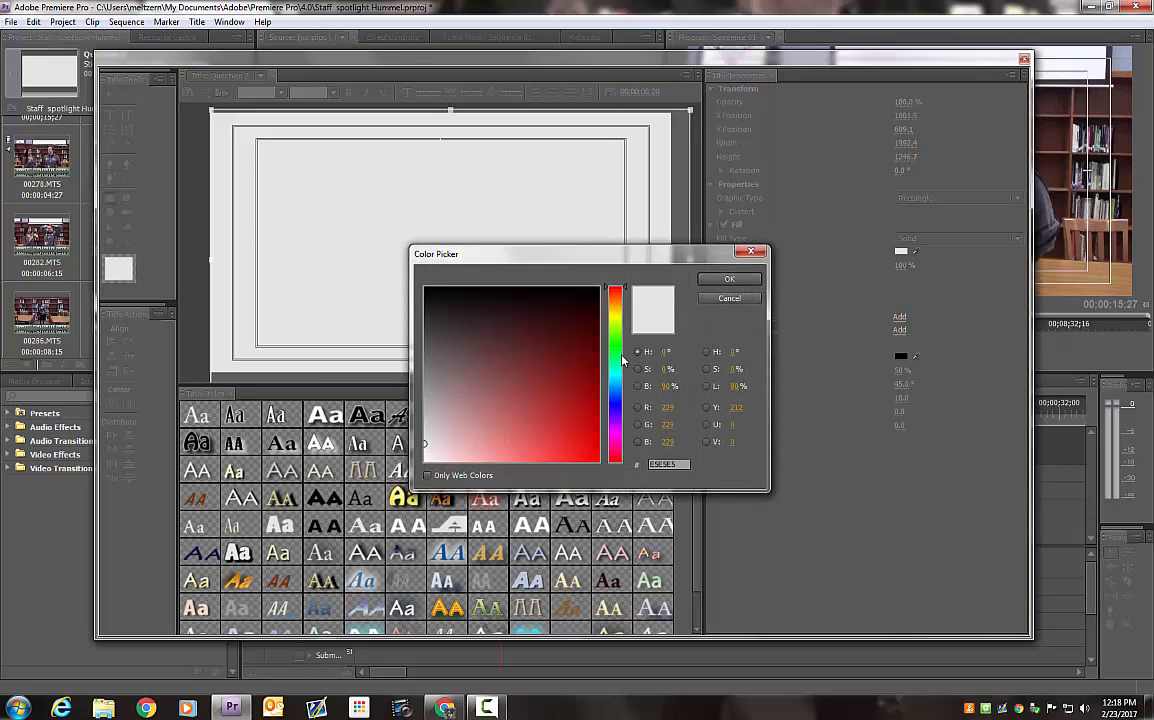
{"action": "left_click_drag", "start_coordinate": [617, 324], "coordinate": [621, 295]}
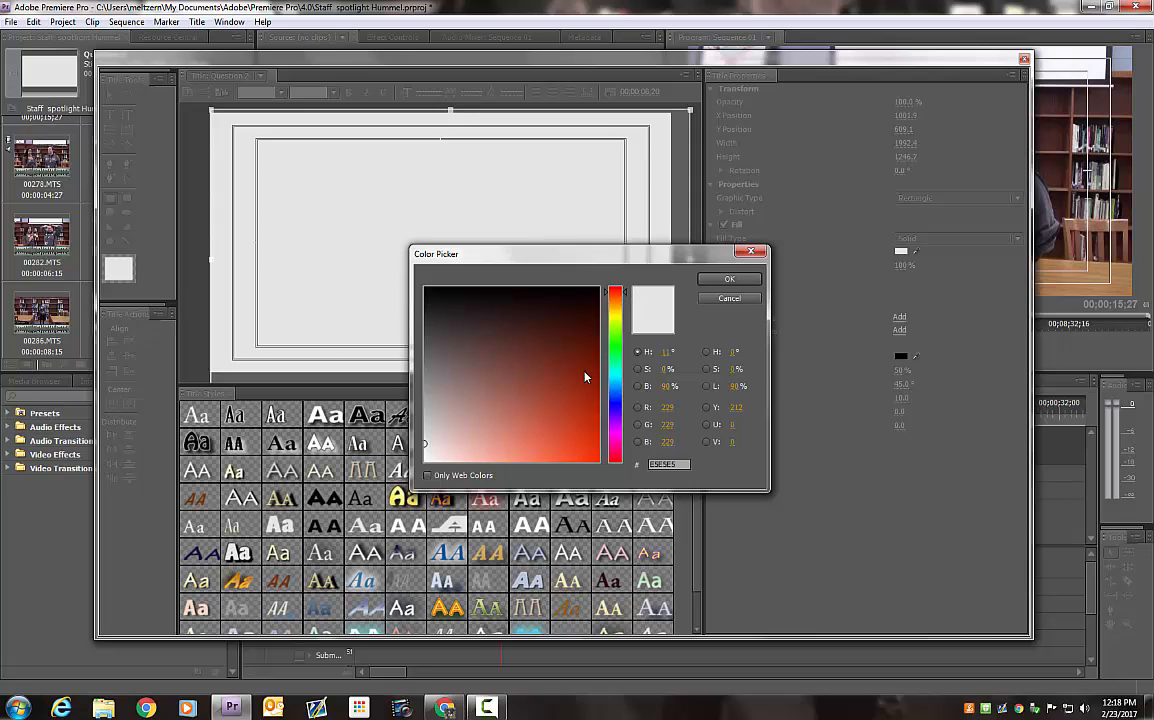
{"action": "left_click", "coordinate": [584, 448]}
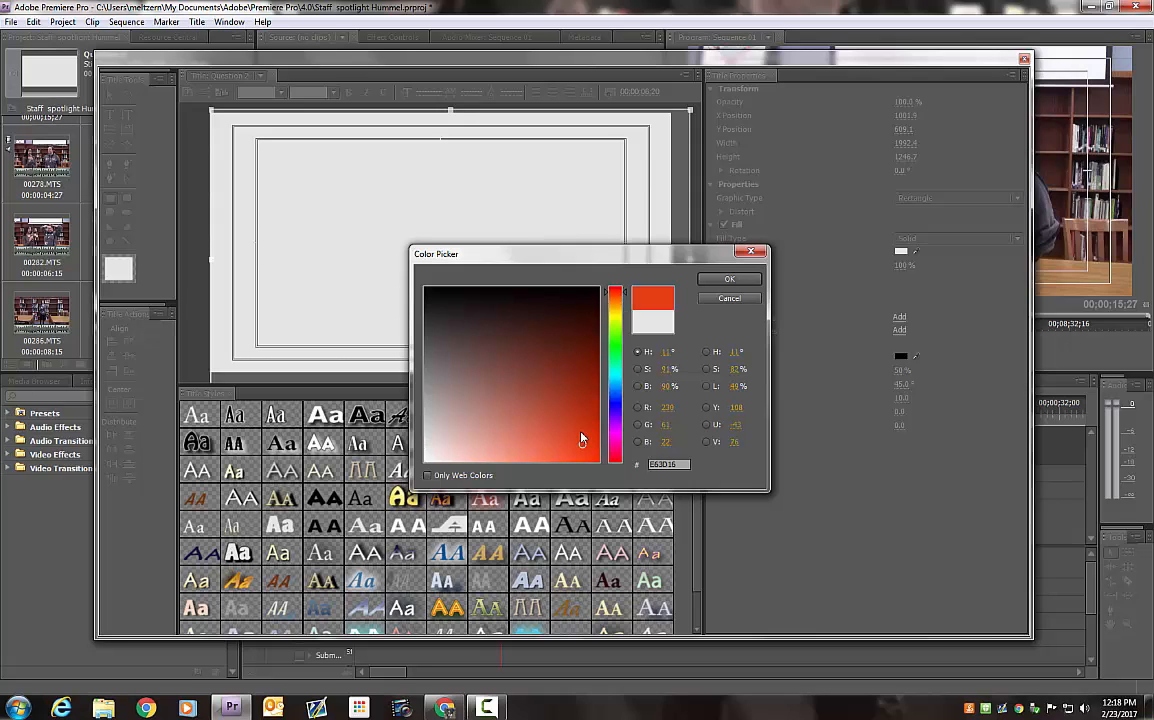
{"action": "left_click", "coordinate": [495, 402]}
{"action": "left_click_drag", "start_coordinate": [565, 394], "coordinate": [591, 443]}
{"action": "left_click_drag", "start_coordinate": [452, 396], "coordinate": [434, 451]}
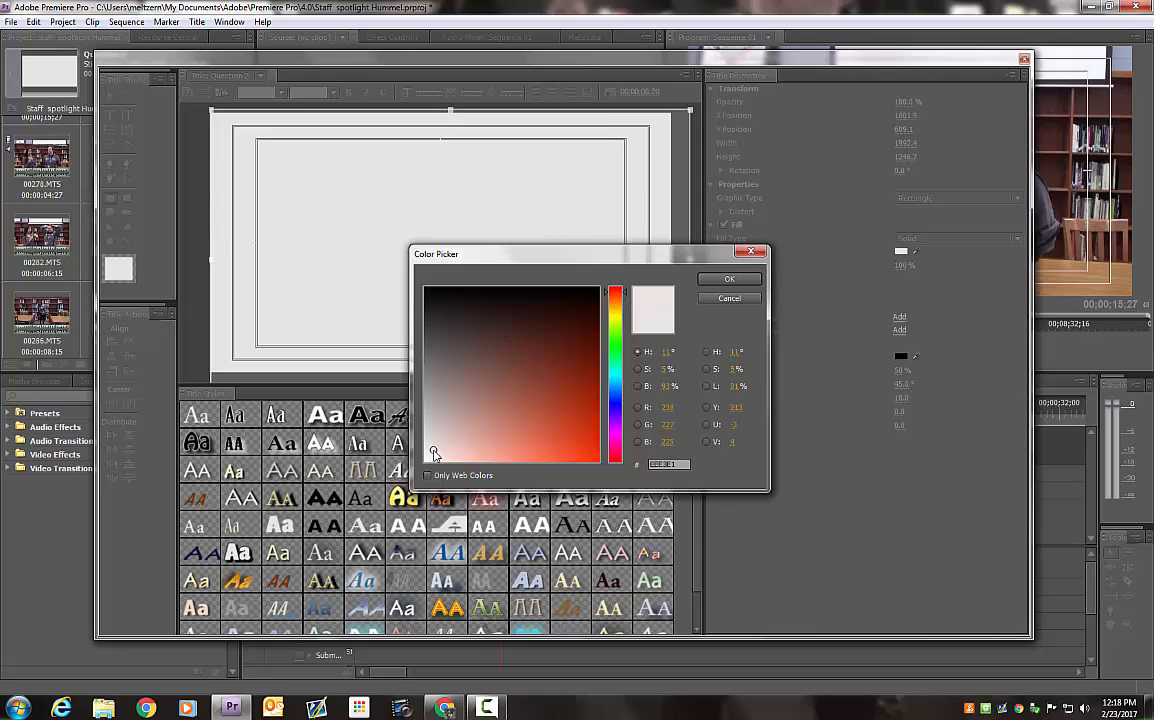
{"action": "left_click", "coordinate": [584, 425]}
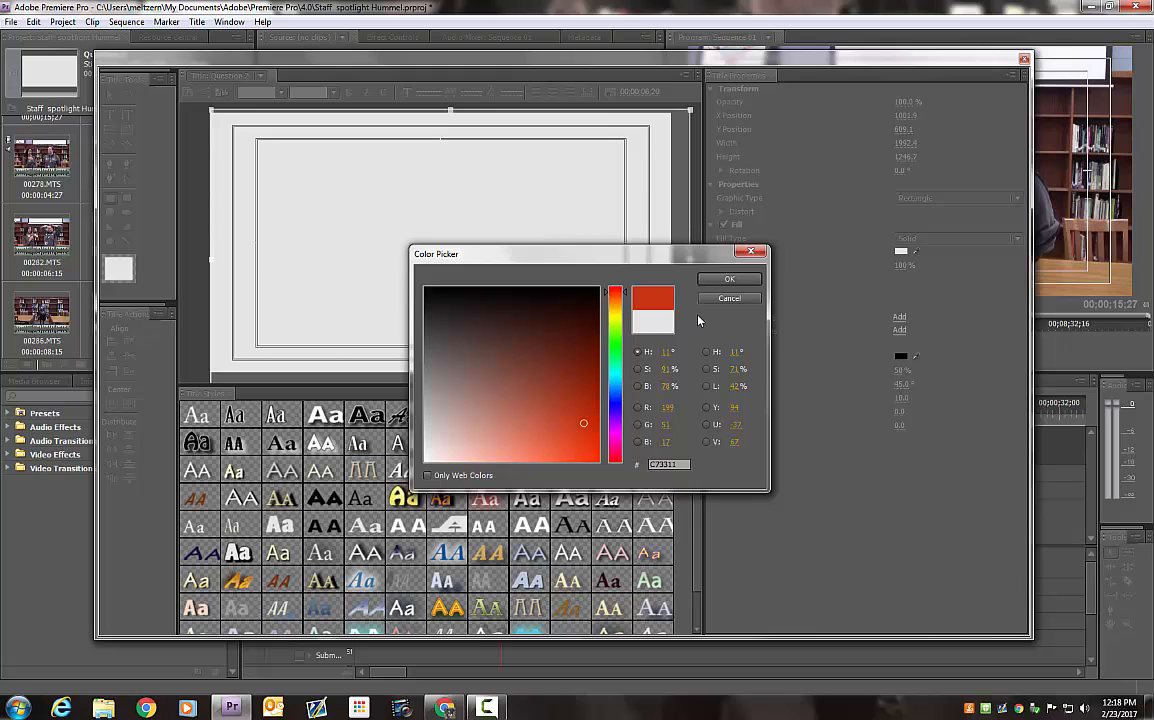
{"action": "left_click", "coordinate": [728, 280]}
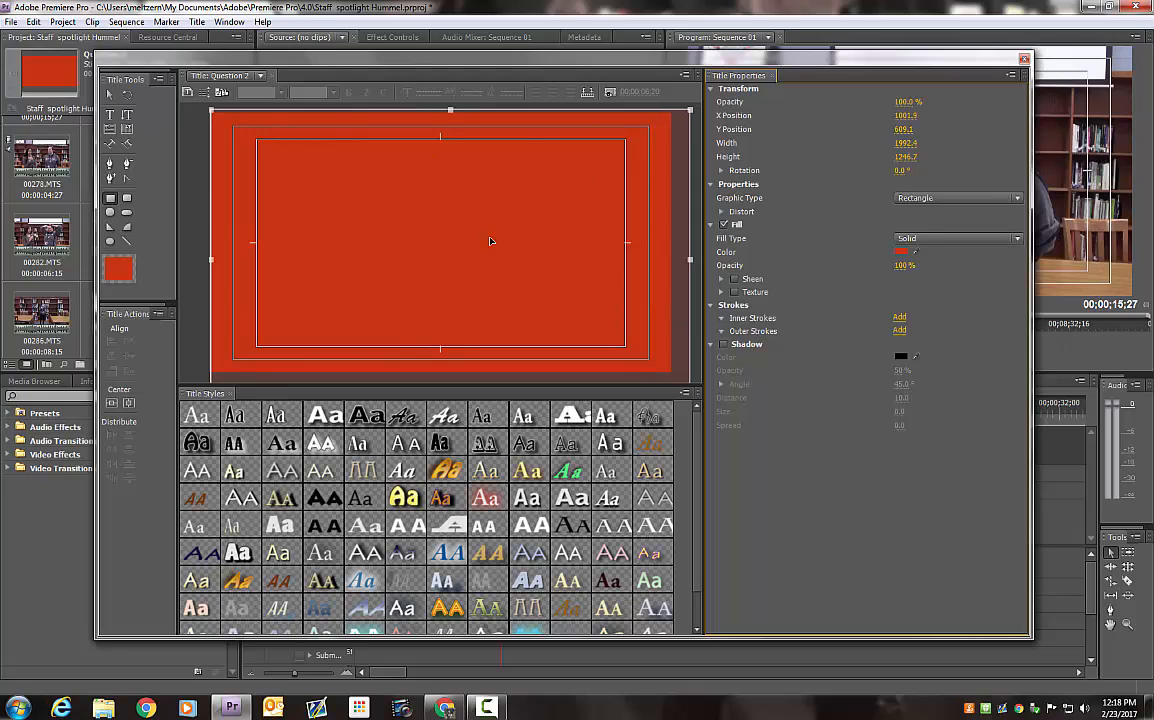
Change the rectangle's fill to a Linear Gradient and set its first color stop to dark red 873C2A
{"action": "left_click", "coordinate": [1016, 240]}
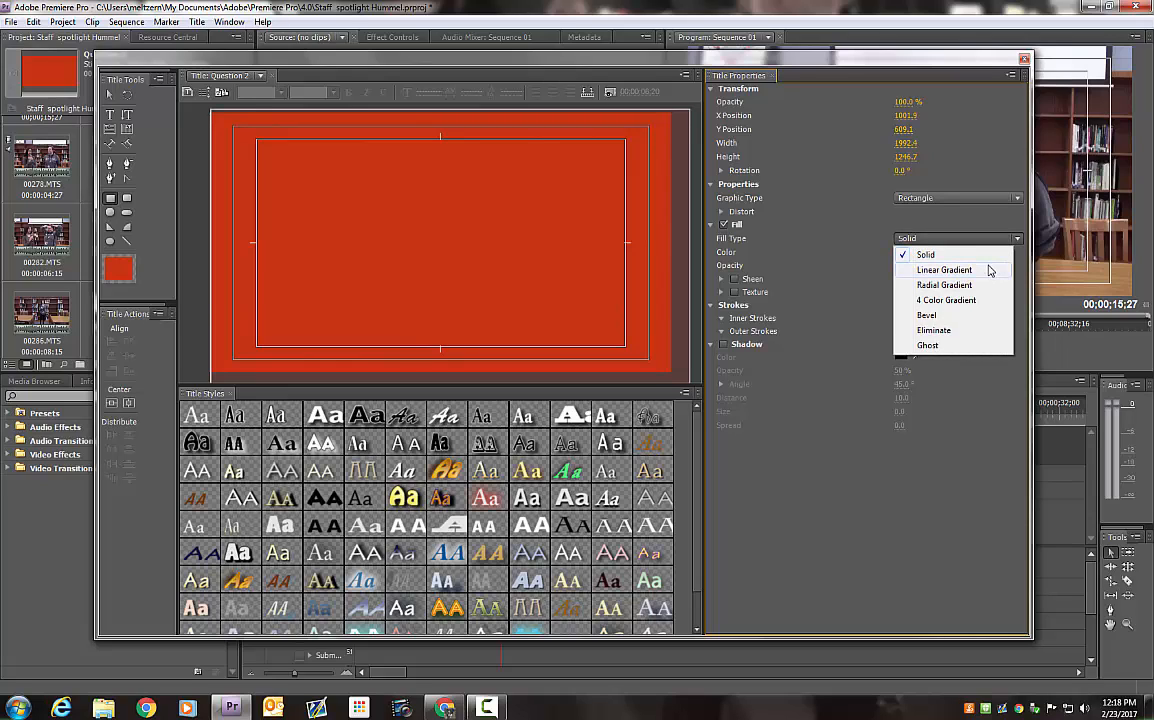
{"action": "left_click", "coordinate": [986, 271]}
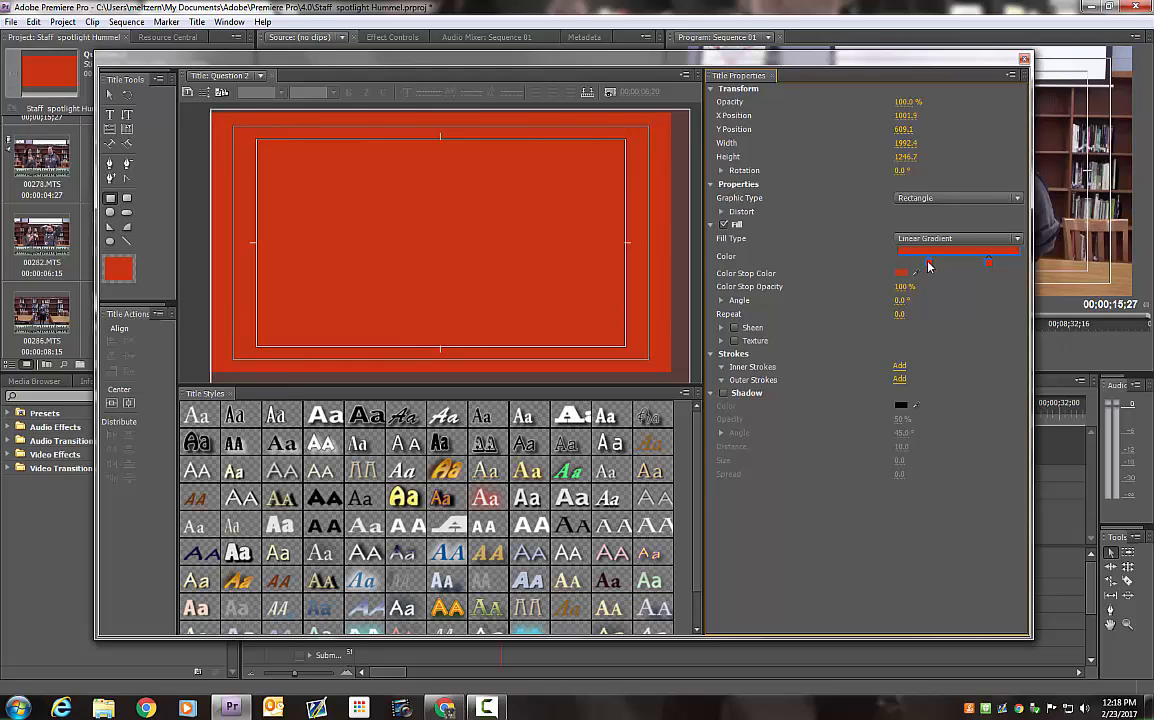
{"action": "double_click", "coordinate": [929, 266]}
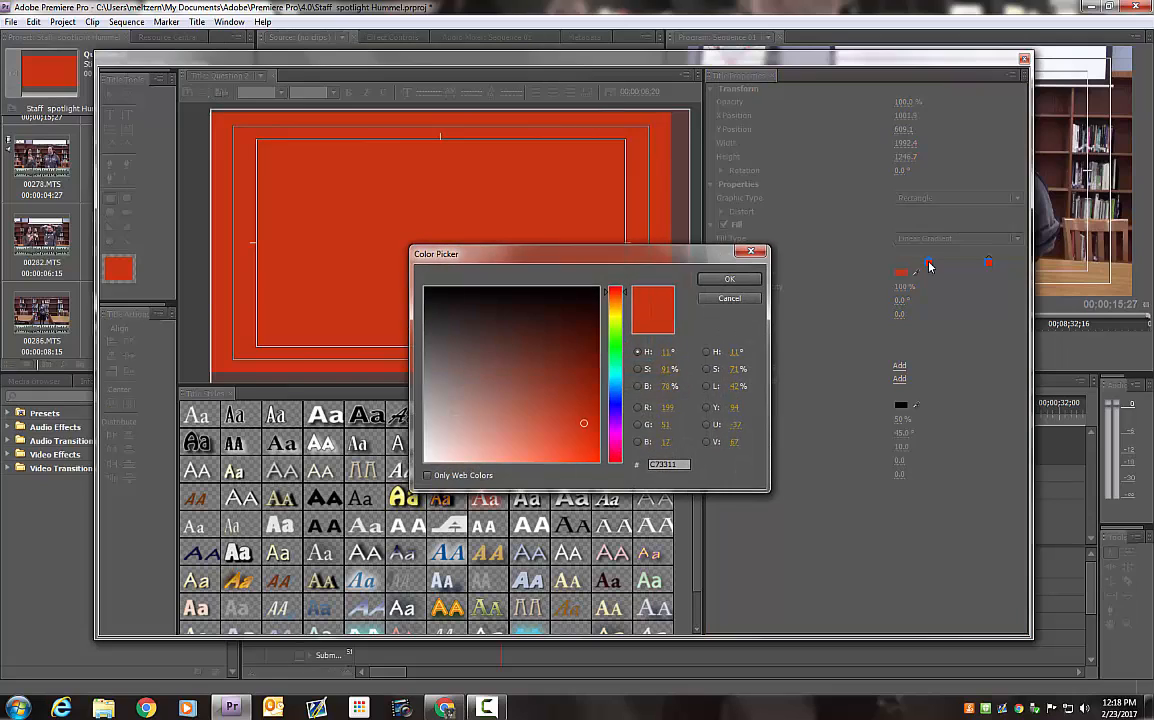
{"action": "left_click", "coordinate": [547, 408]}
{"action": "mouse_move", "coordinate": [547, 408]}
{"action": "left_mouse_down"}
{"action": "mouse_move", "coordinate": [517, 384]}
{"action": "mouse_move", "coordinate": [543, 378]}
{"action": "left_mouse_up"}
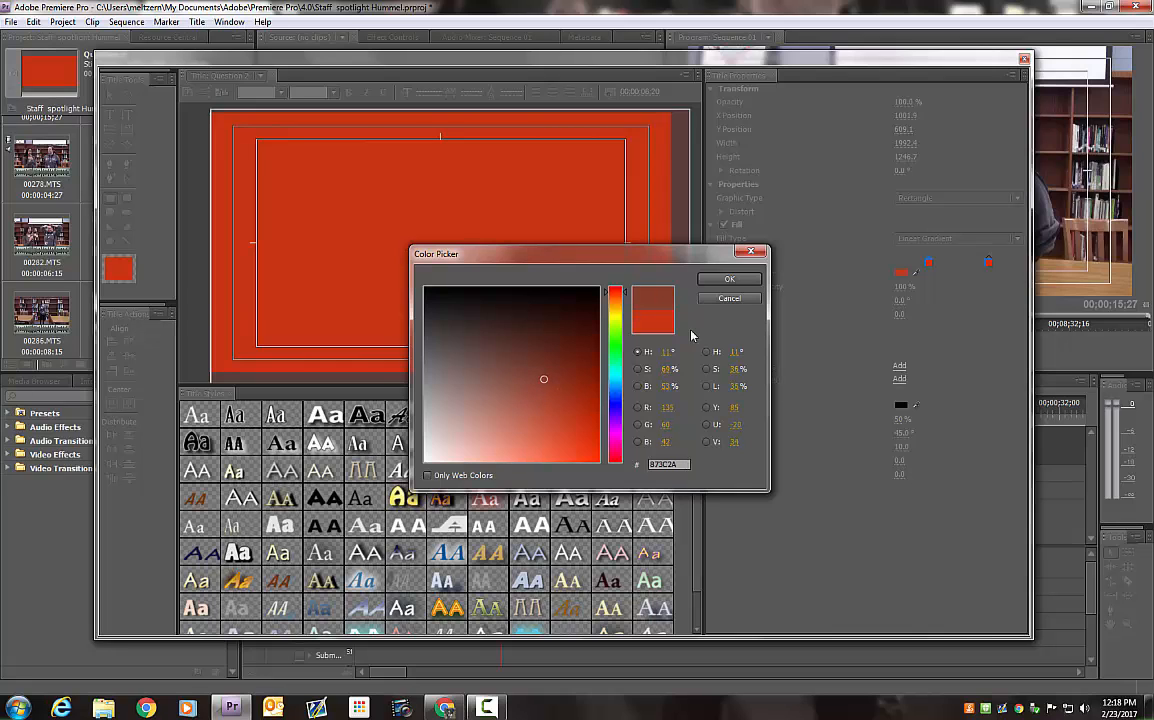
{"action": "left_click", "coordinate": [729, 282]}
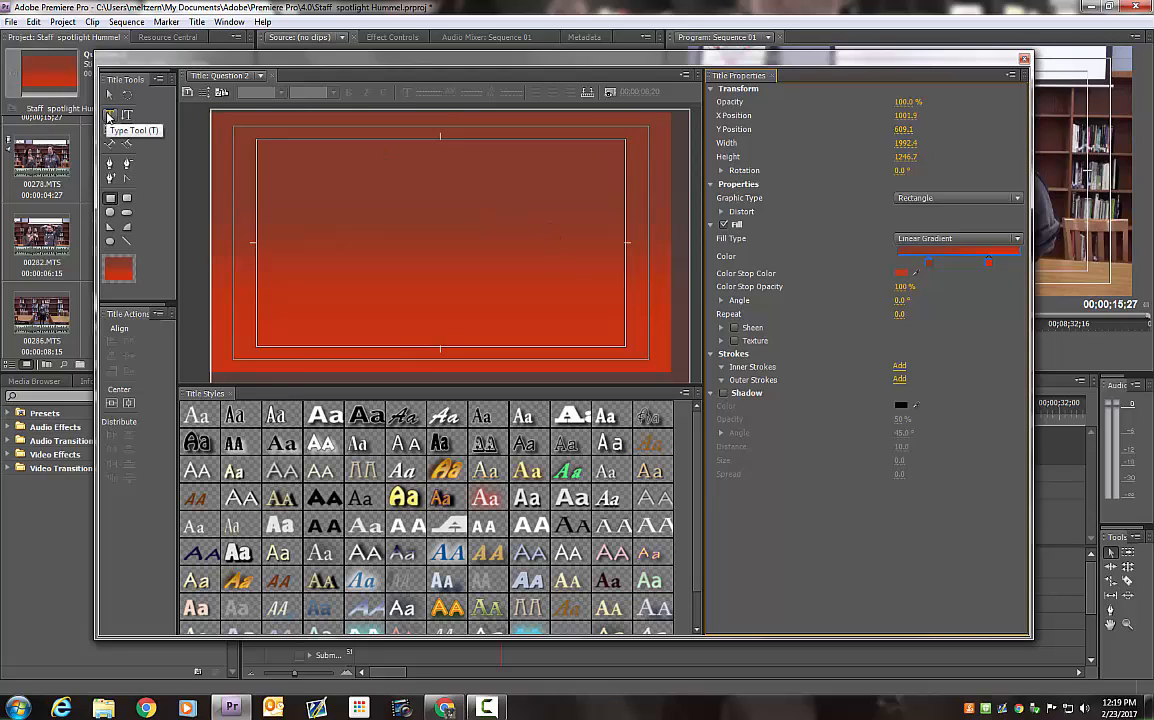
Add a text box about 1511 by 839 inside the title-safe margin with the text "Where did you grow up?"
{"action": "left_click", "coordinate": [109, 118]}
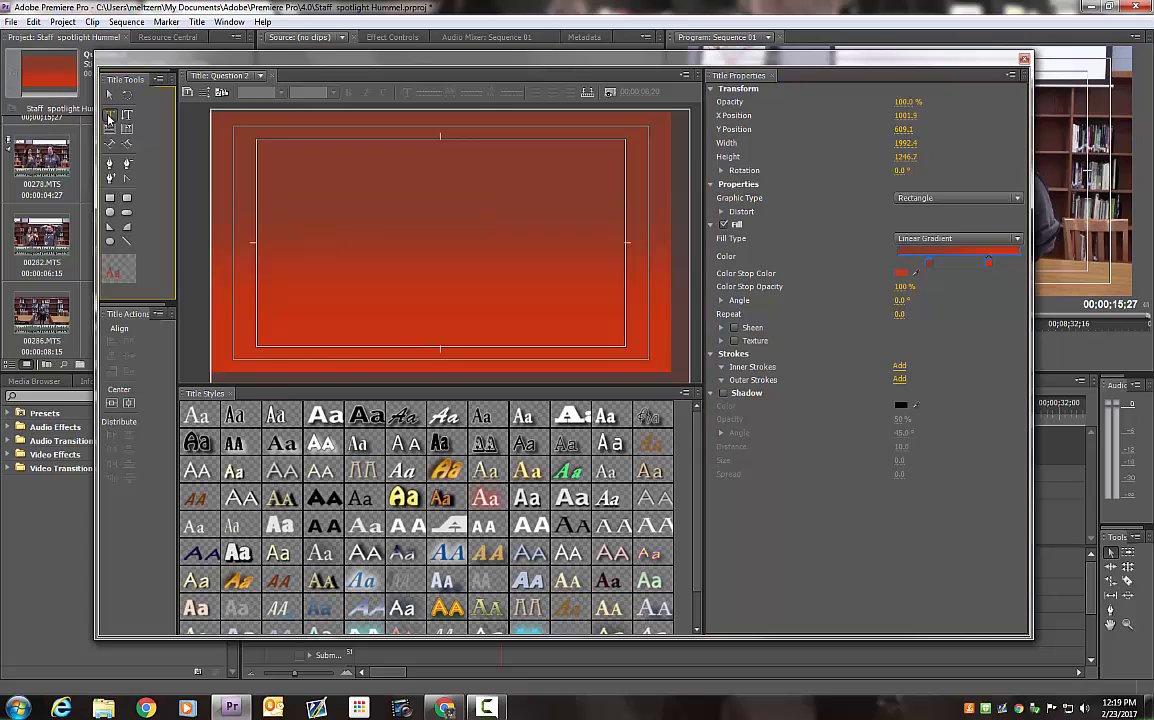
{"action": "left_click_drag", "start_coordinate": [260, 143], "coordinate": [622, 343]}
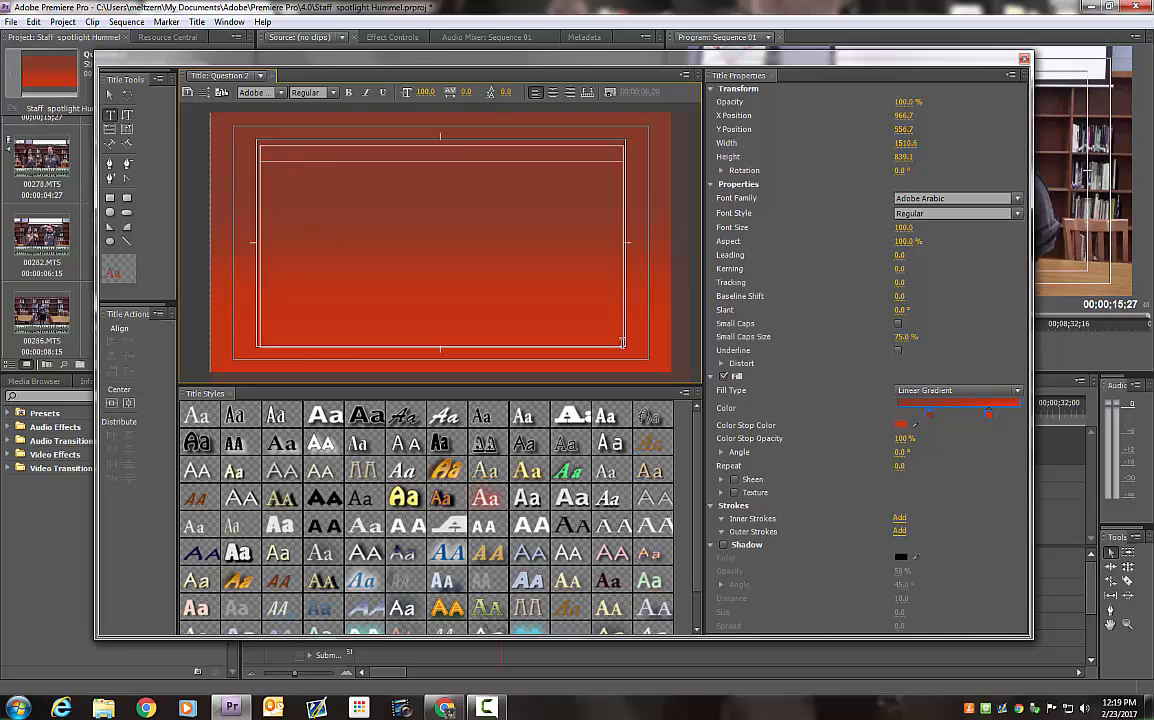
{"action": "type", "text": "t do you enjoy m"}
Give the question text a Solid fill in near-black 0F0F0F
{"action": "left_click_drag", "start_coordinate": [472, 158], "coordinate": [232, 153]}
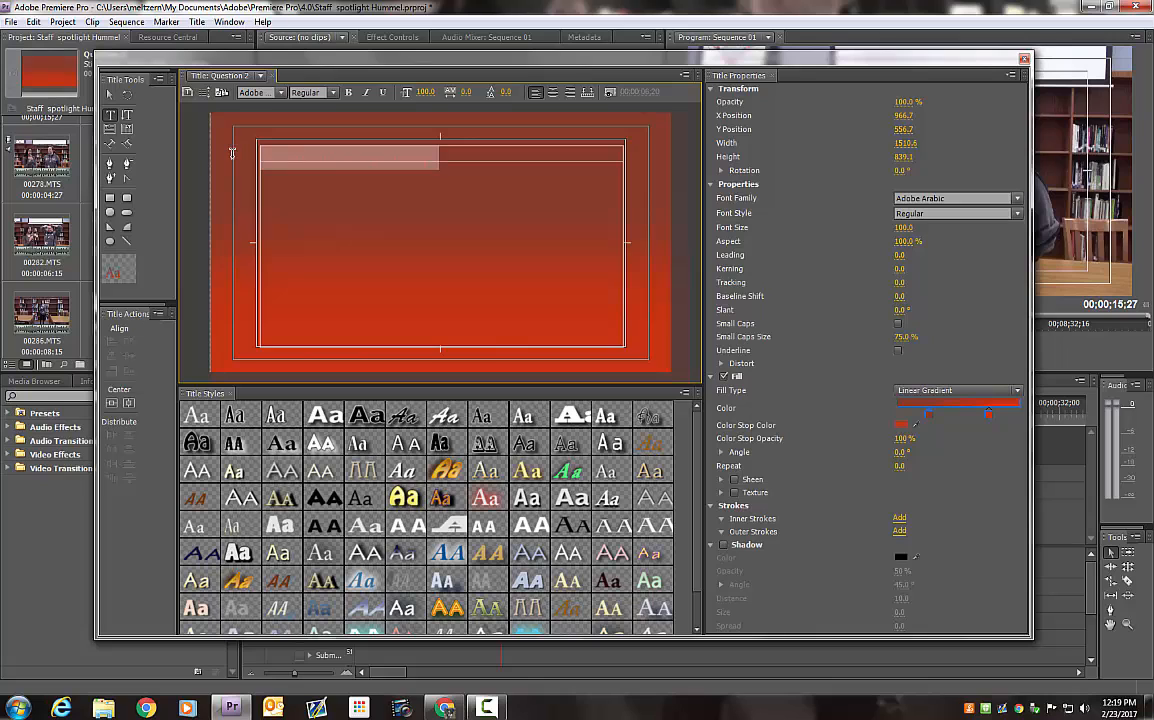
{"action": "left_click", "coordinate": [930, 390]}
{"action": "left_click", "coordinate": [927, 404]}
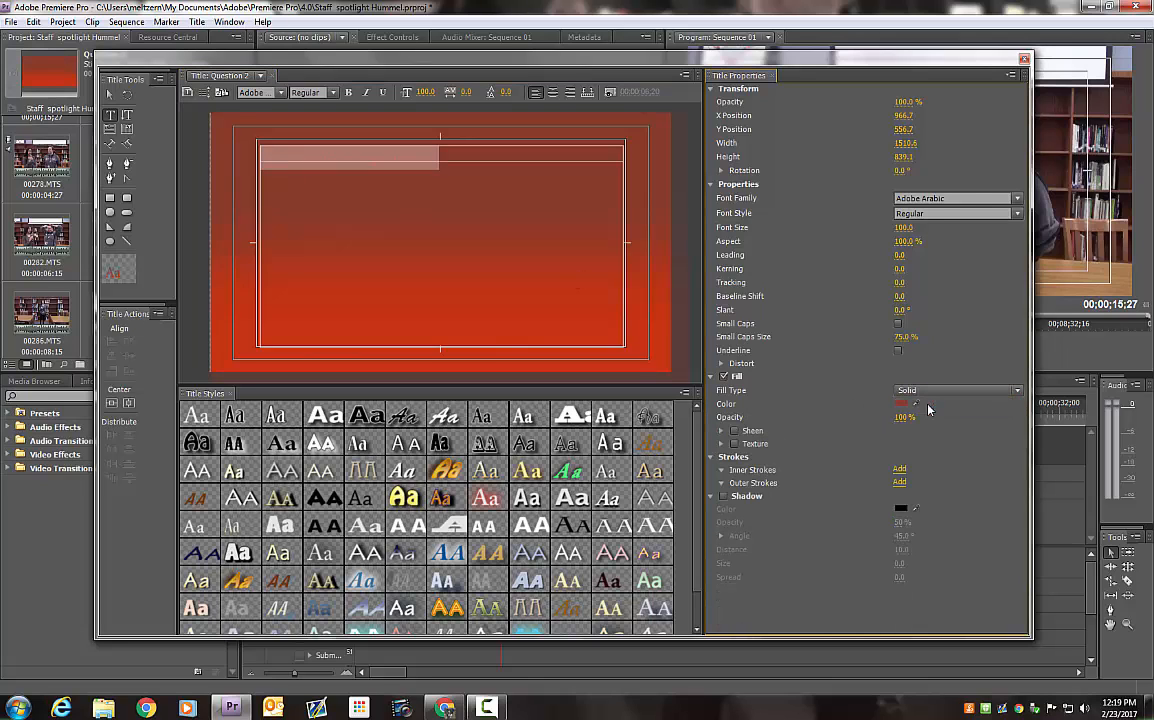
{"action": "left_click", "coordinate": [901, 403]}
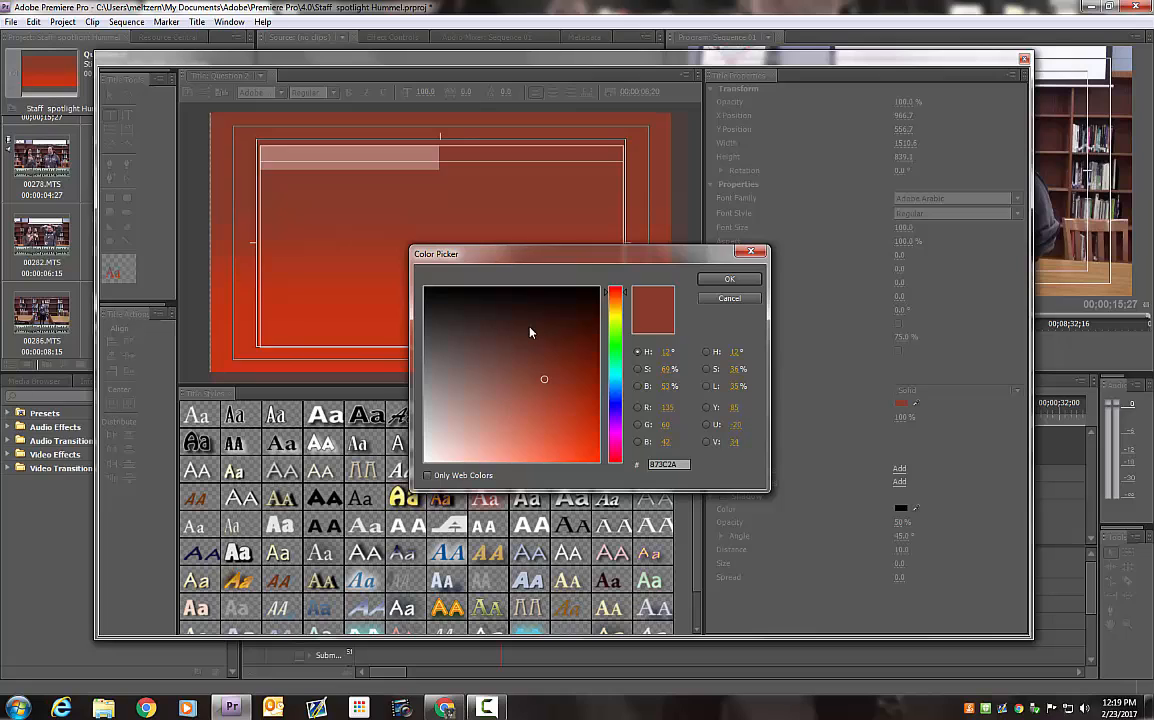
{"action": "left_click_drag", "start_coordinate": [543, 380], "coordinate": [426, 297]}
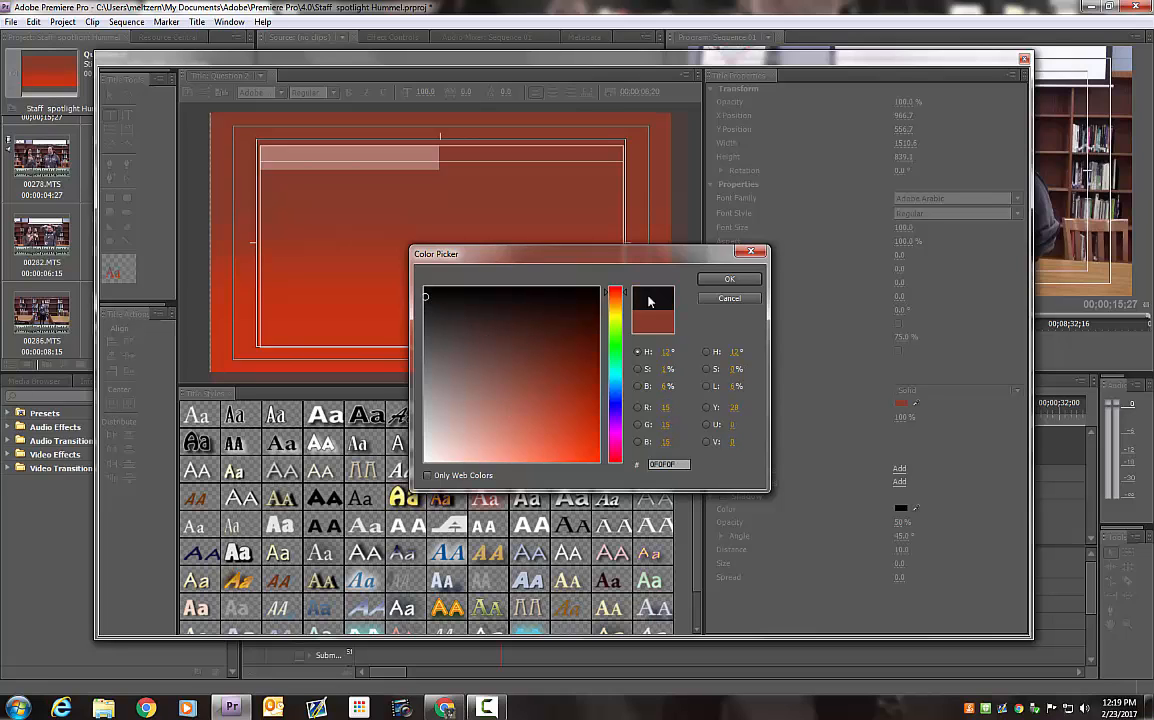
{"action": "left_click", "coordinate": [728, 280]}
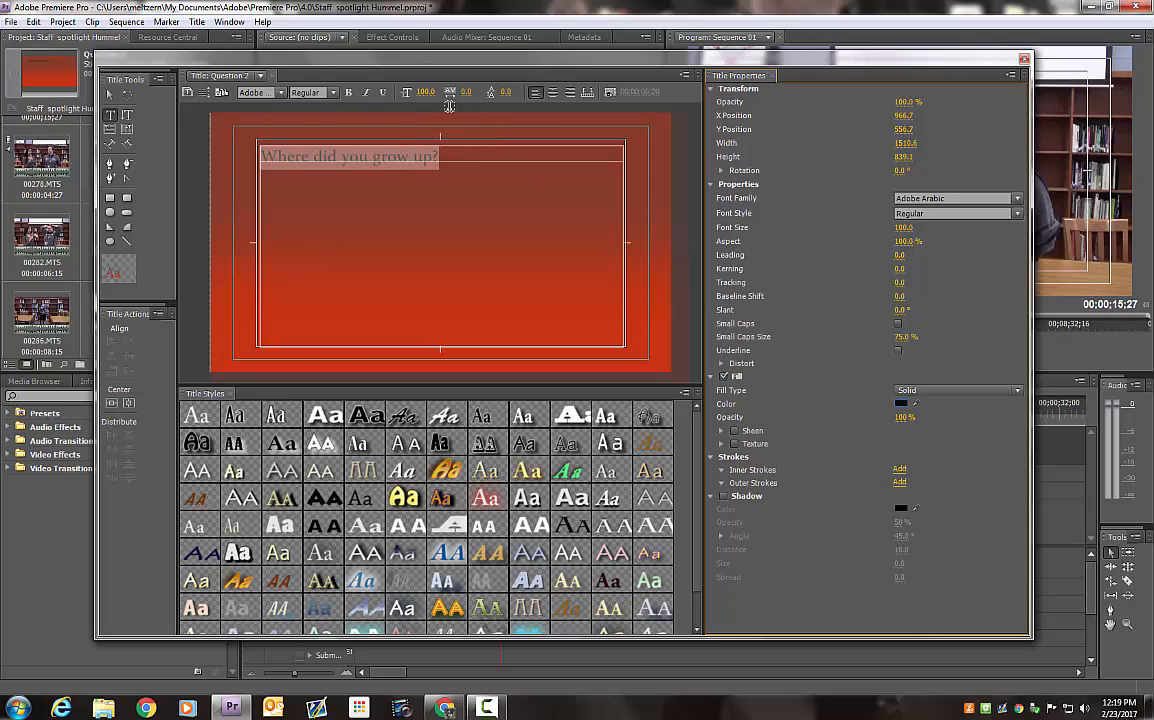
Center-align the question text and enlarge its font size to 341
{"action": "left_click", "coordinate": [554, 94]}
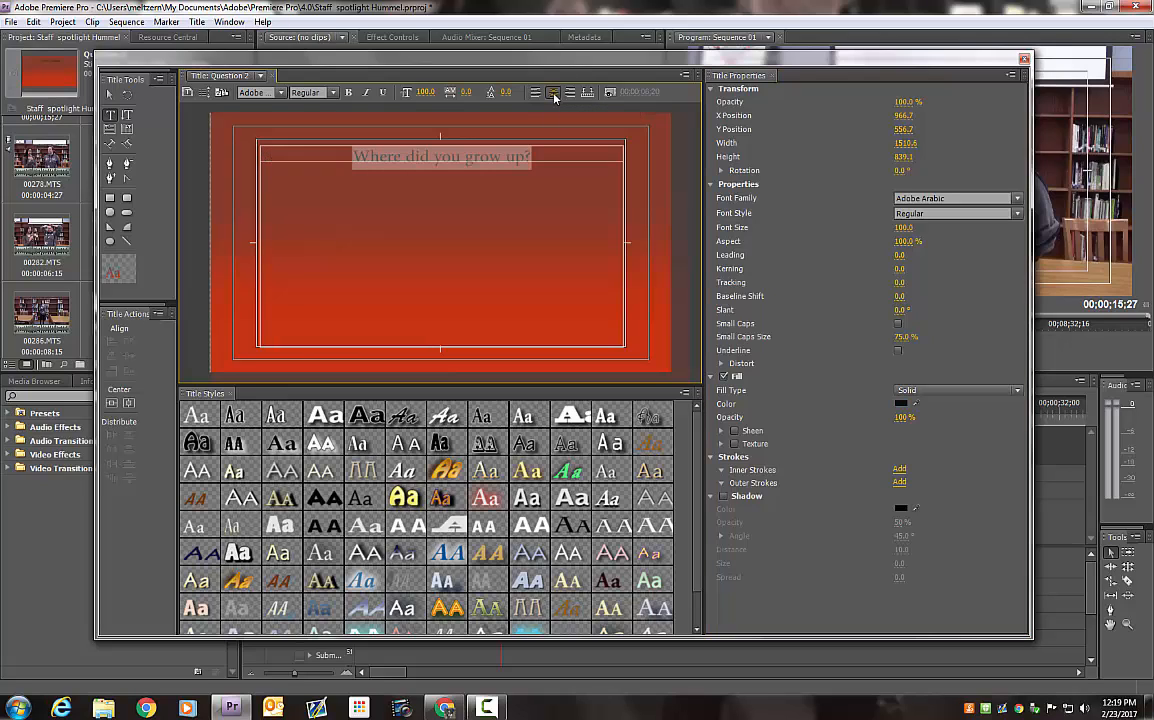
{"action": "left_click_drag", "start_coordinate": [425, 93], "coordinate": [541, 93]}
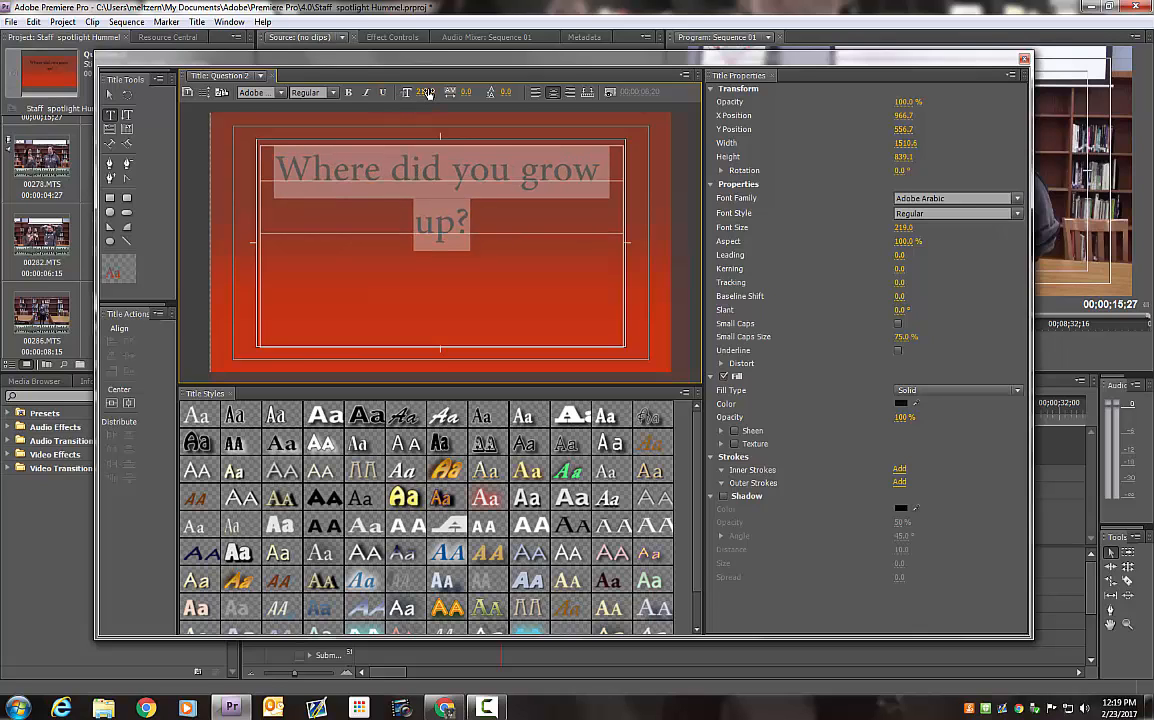
{"action": "left_click_drag", "start_coordinate": [425, 93], "coordinate": [547, 93]}
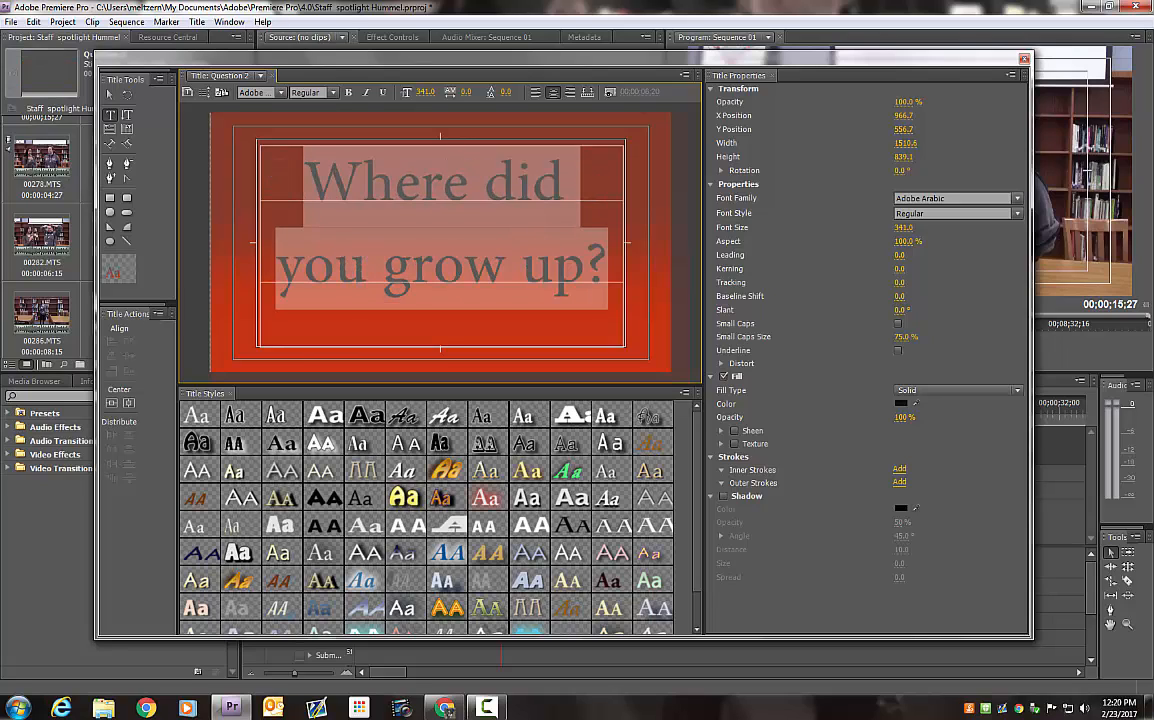
{"action": "left_click", "coordinate": [609, 290]}
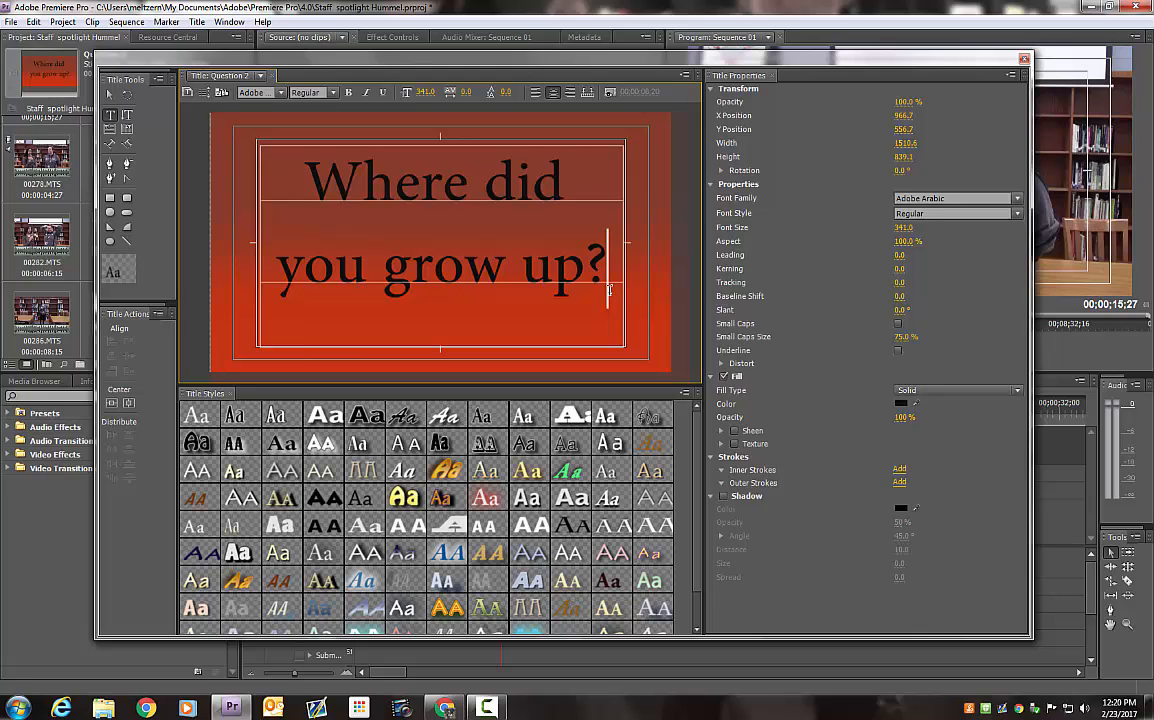
Change the question text's font family to Aharoni and reduce its font size to 267 so the whole question fits
{"action": "left_click", "coordinate": [1016, 202]}
{"action": "key", "text": "Down"}
{"action": "key", "text": "Down"}
{"action": "key", "text": "Down"}
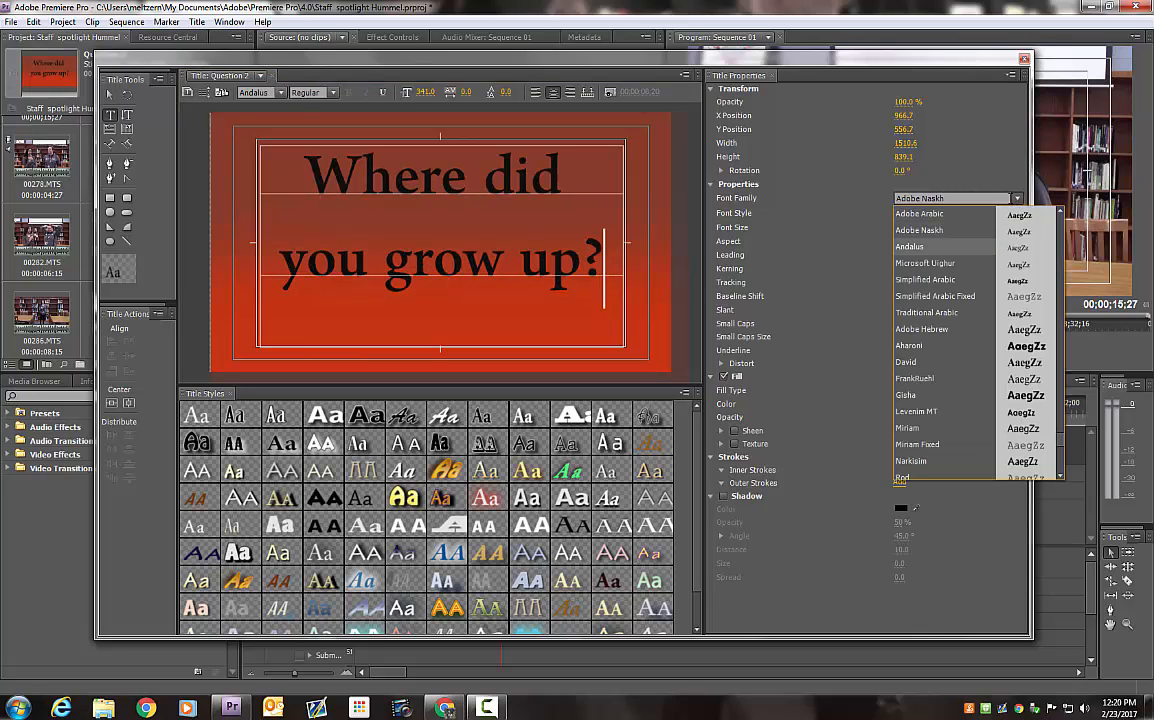
{"action": "key", "text": "Down"}
{"action": "key", "text": "Down"}
{"action": "key", "text": "Down"}
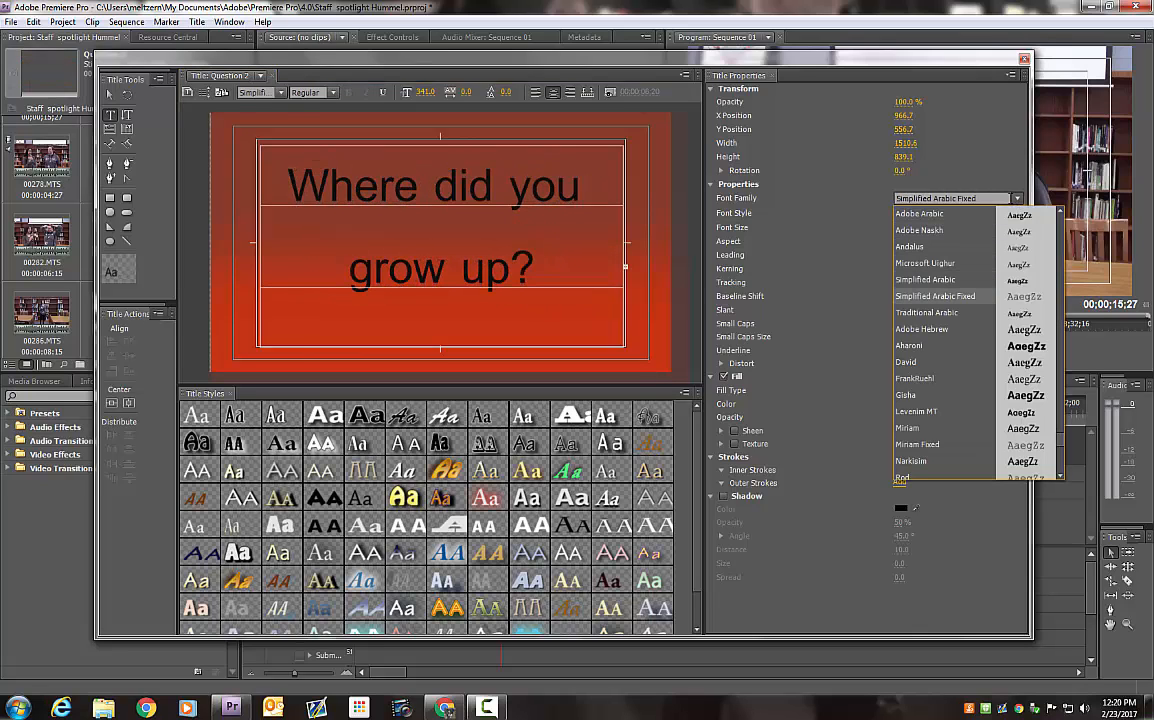
{"action": "key", "text": "Down"}
{"action": "key", "text": "Down"}
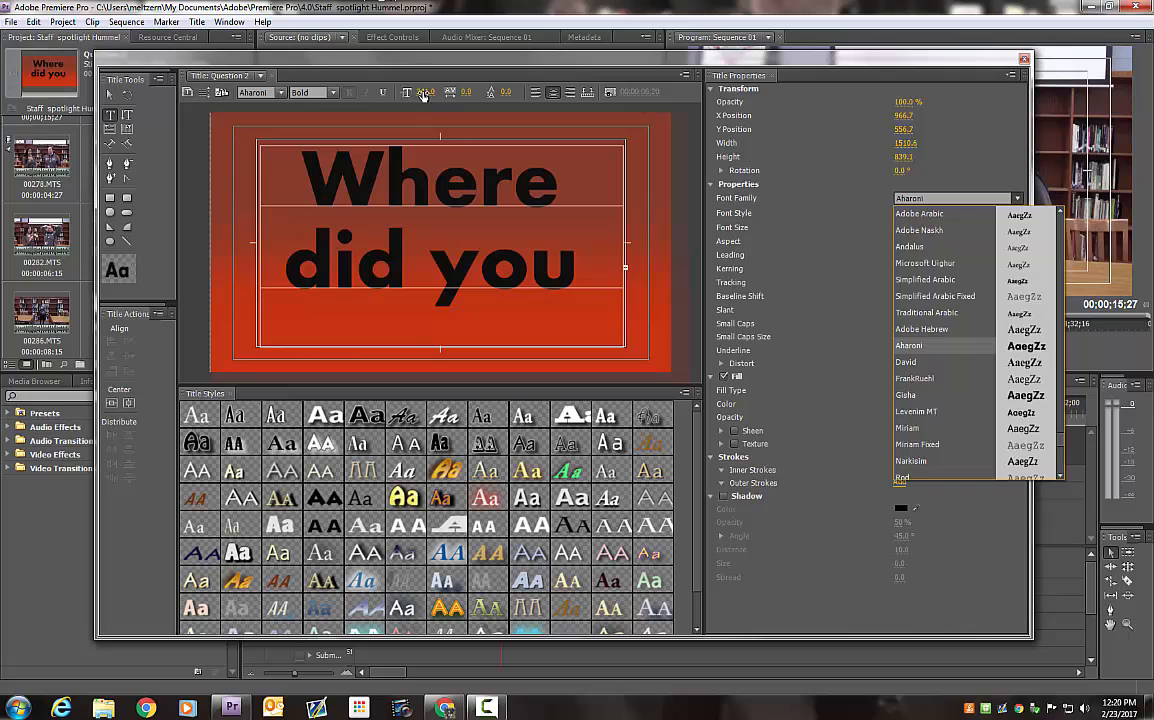
{"action": "left_click_drag", "start_coordinate": [423, 95], "coordinate": [362, 95]}
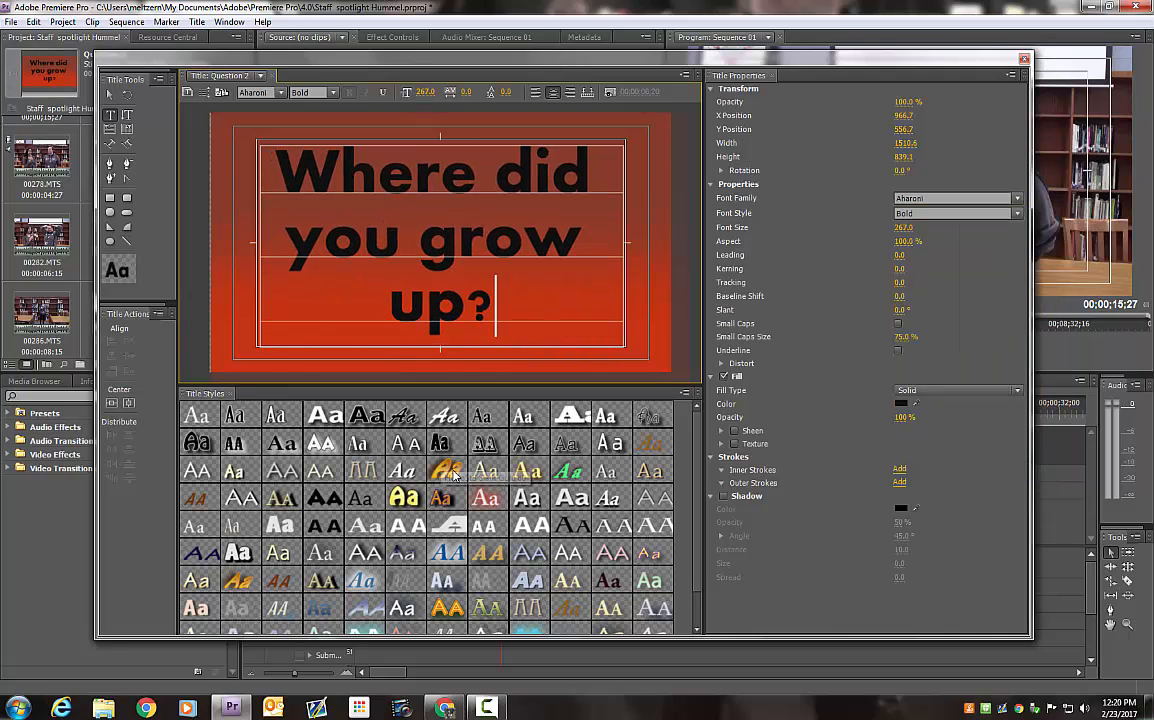
Try several preset title styles on the question text, including Lithos Pro, Eccentric Std, Bell Gothic Std and Charlemagne Std looks
{"action": "left_click", "coordinate": [325, 503]}
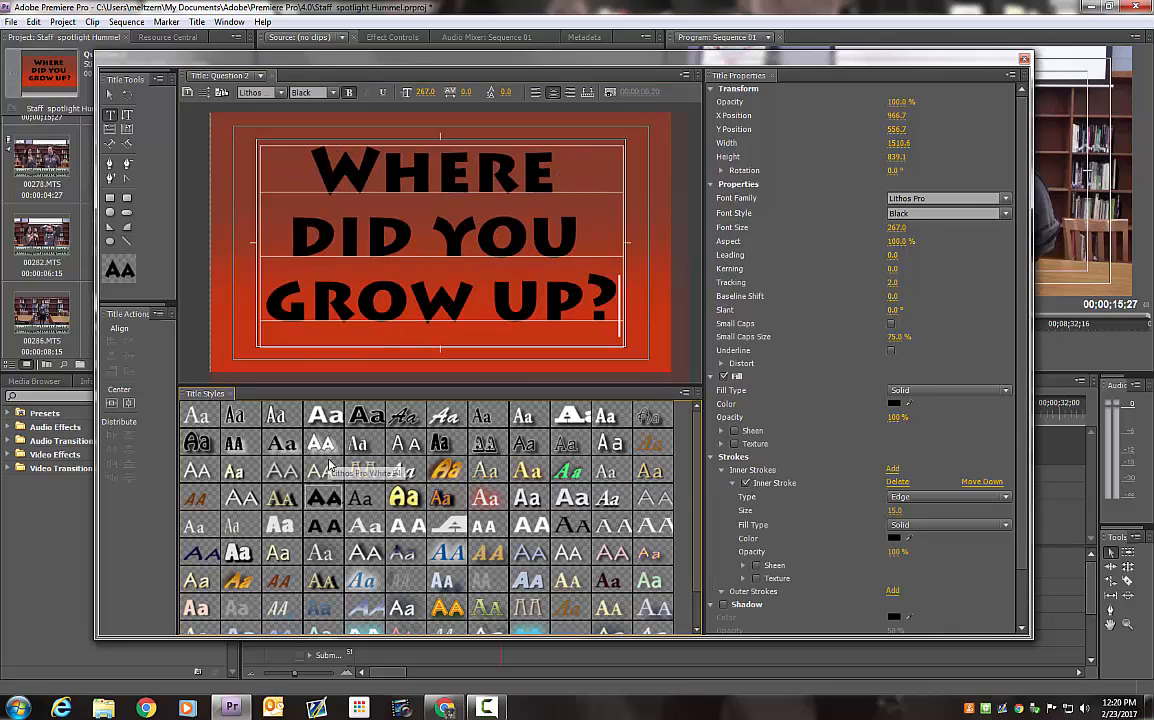
{"action": "left_click", "coordinate": [355, 464]}
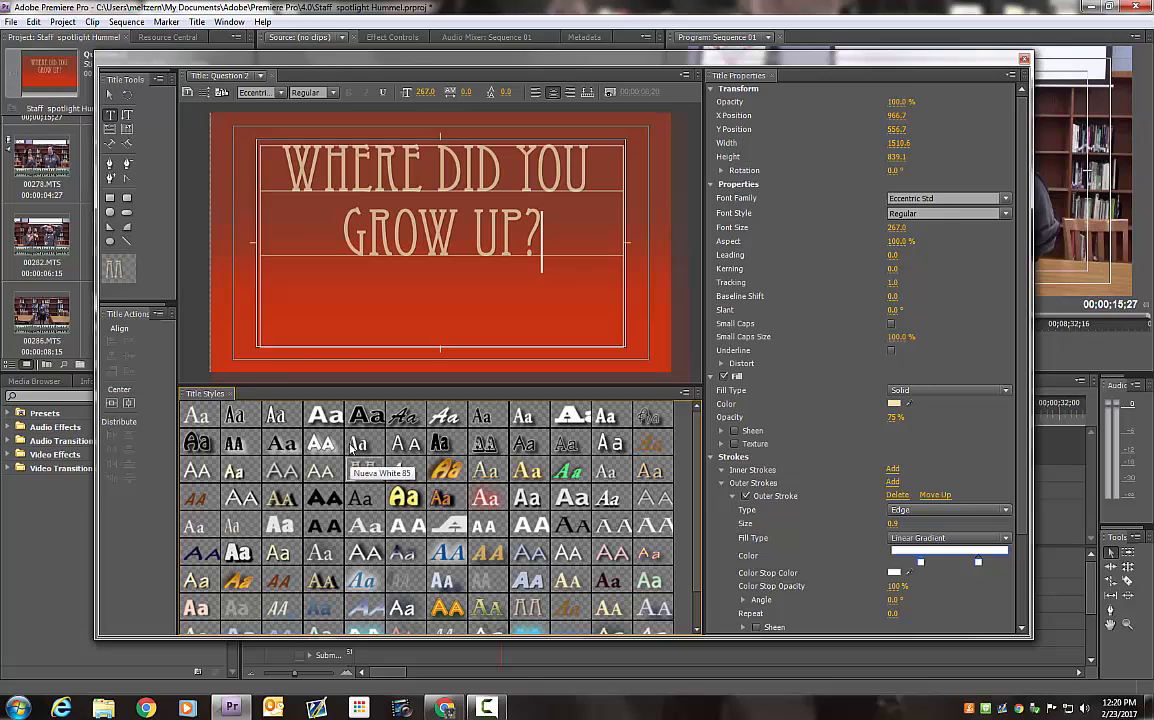
{"action": "left_click", "coordinate": [325, 414]}
{"action": "left_click", "coordinate": [380, 418]}
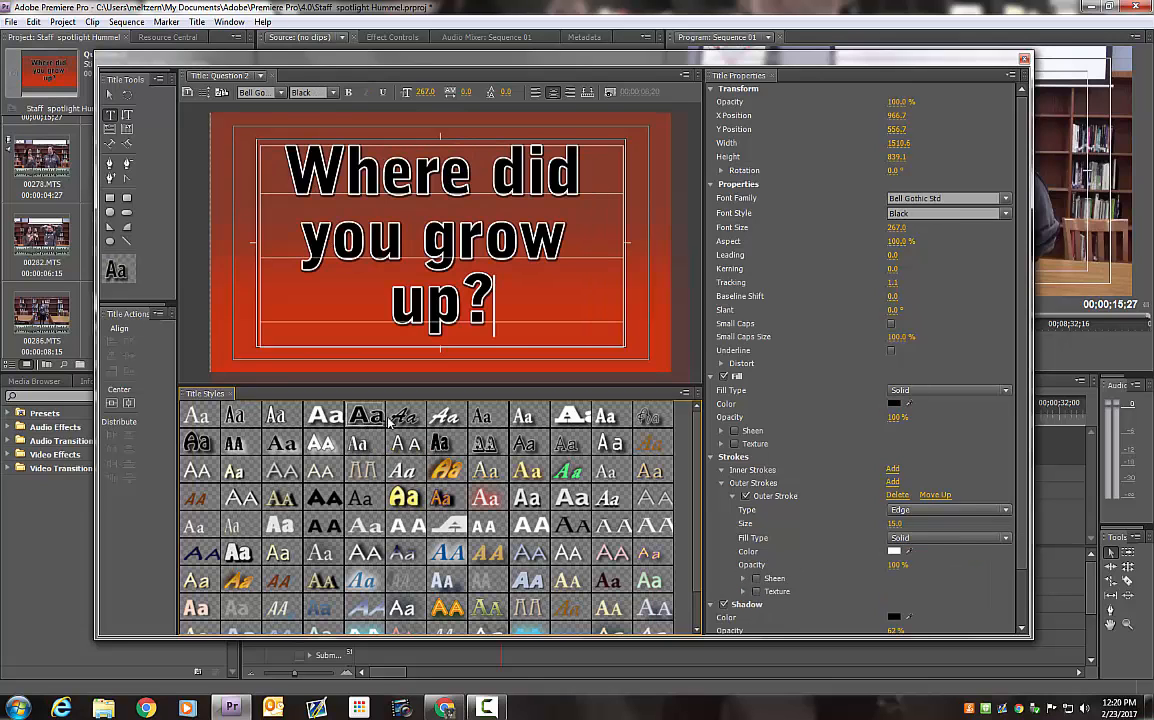
{"action": "left_click", "coordinate": [444, 416]}
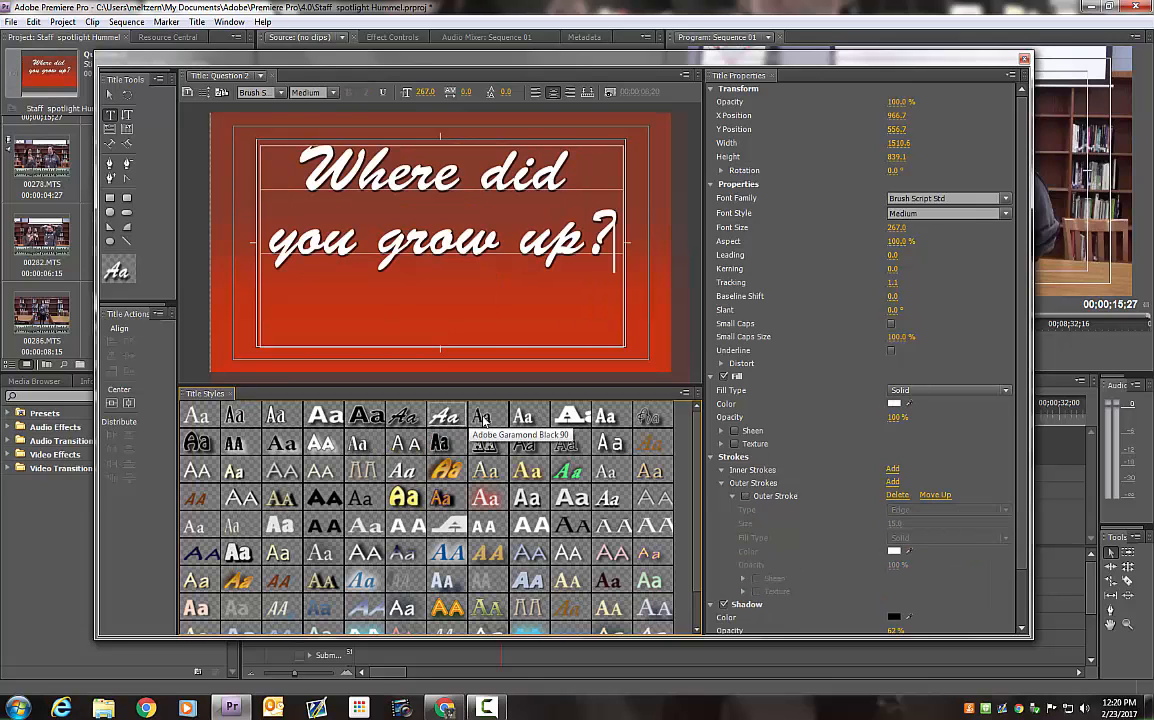
{"action": "left_click", "coordinate": [570, 423]}
{"action": "left_click", "coordinate": [570, 522]}
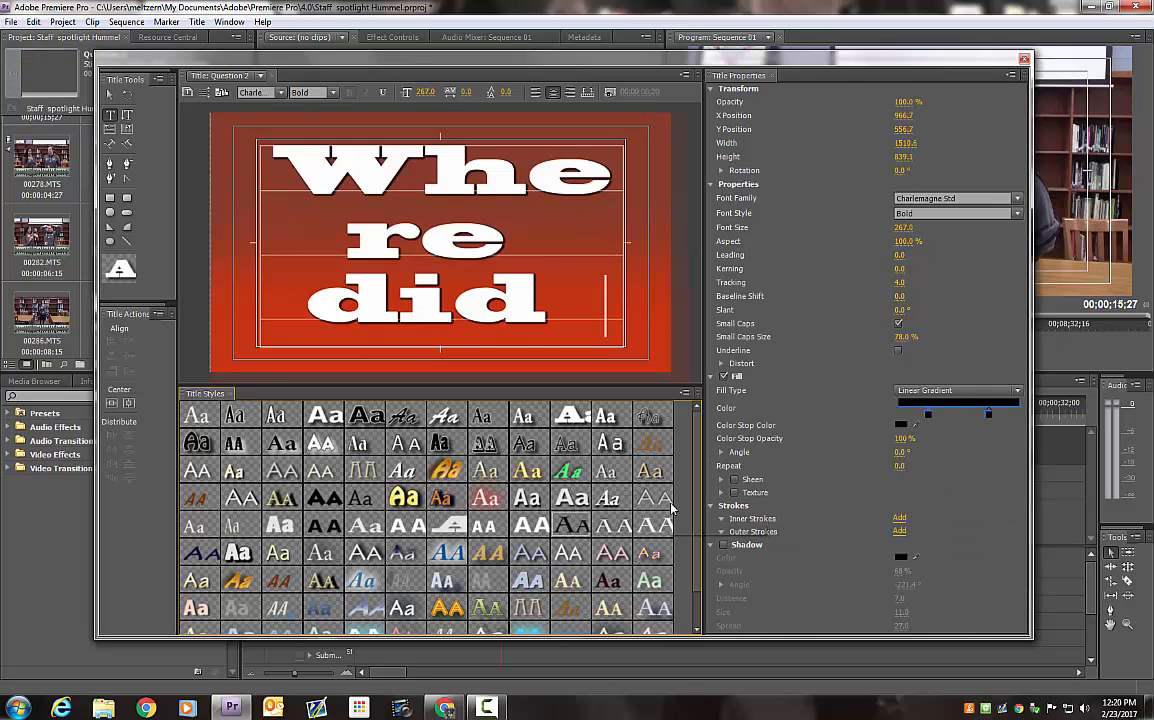
Apply the glowing cyan-edged Bell Gothic Std Black style to the question text and set its fill to near-black 1E1D1D
{"action": "scroll", "coordinate": [620, 455], "scroll_direction": "down", "scroll_amount": 2}
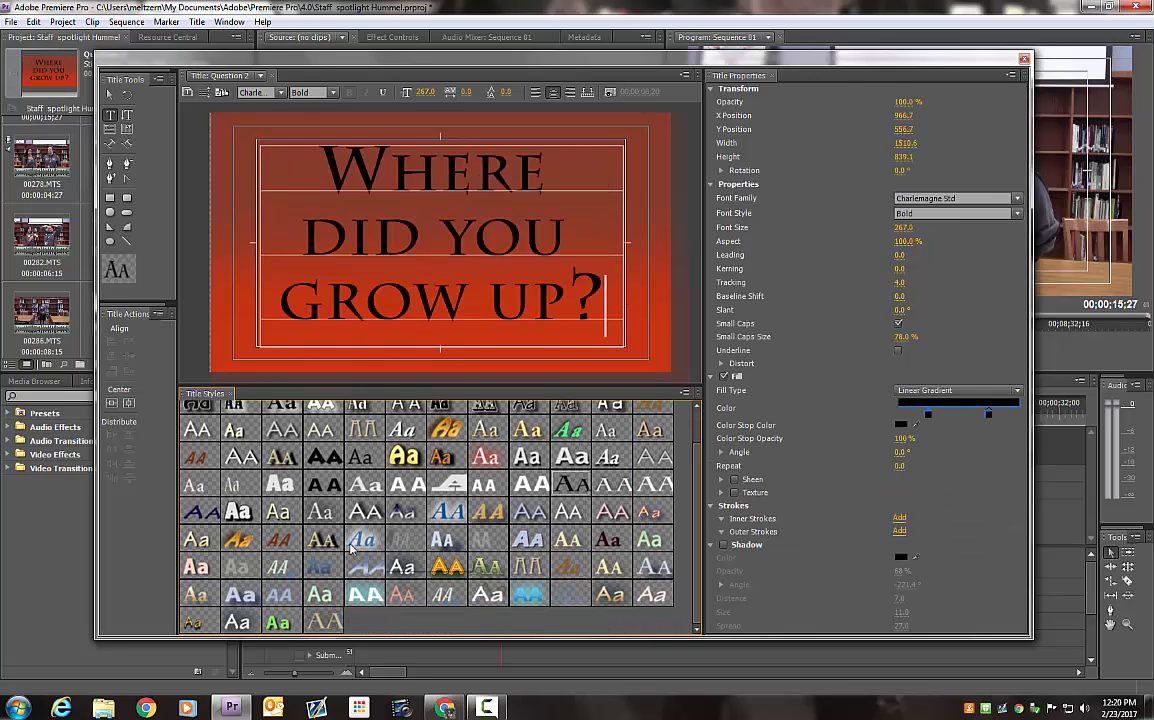
{"action": "left_click", "coordinate": [362, 595]}
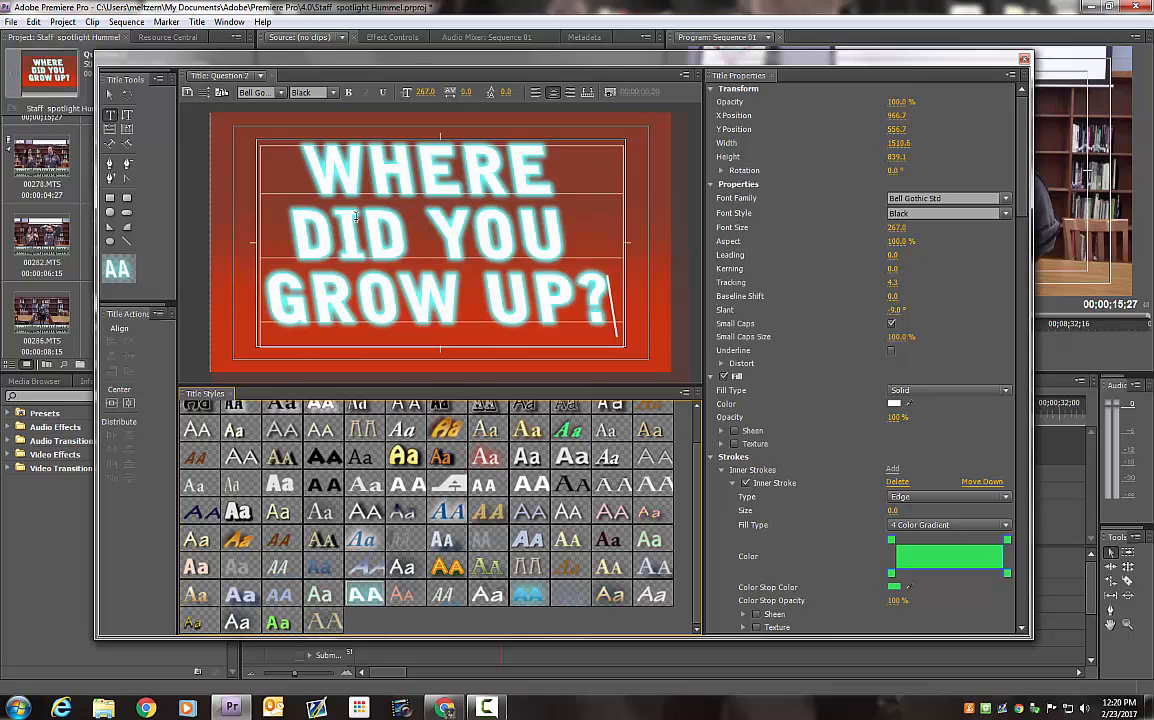
{"action": "left_click", "coordinate": [894, 404]}
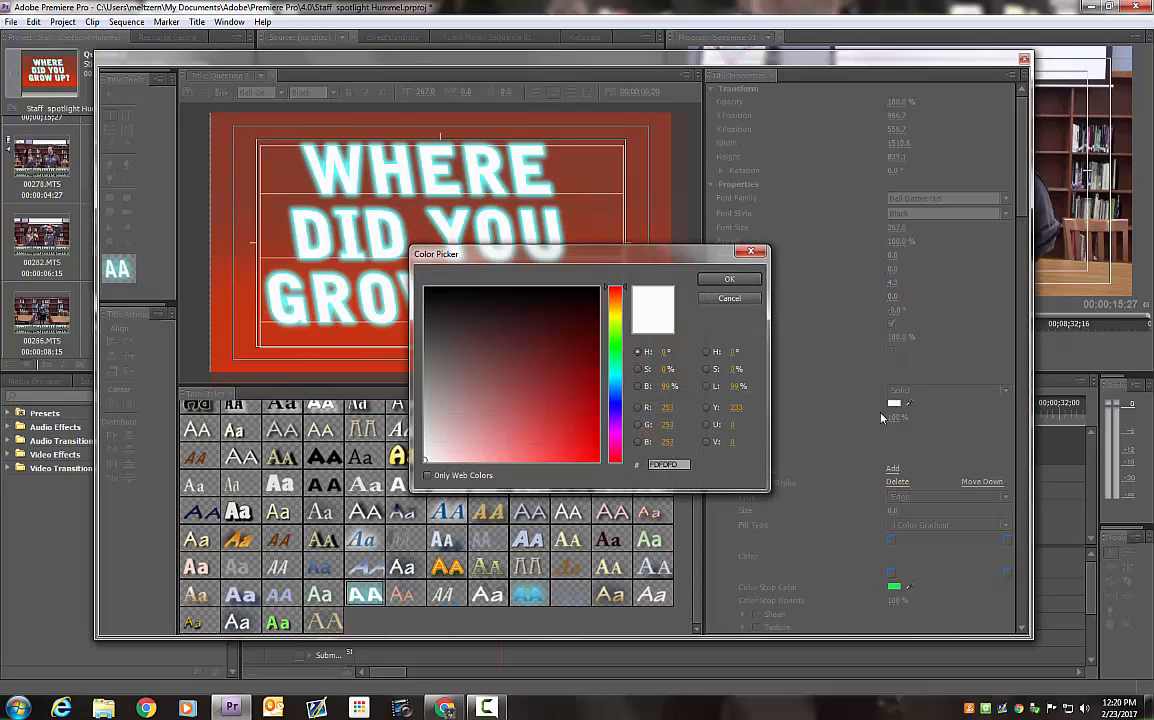
{"action": "left_click", "coordinate": [432, 310]}
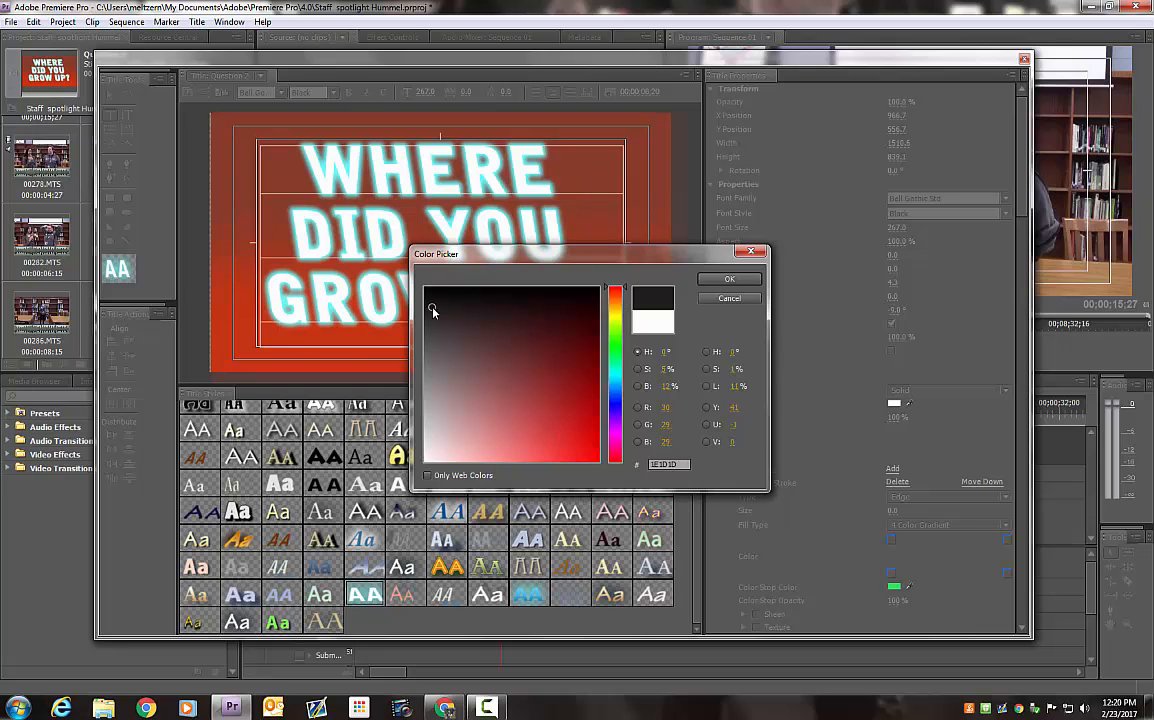
{"action": "left_click", "coordinate": [713, 282]}
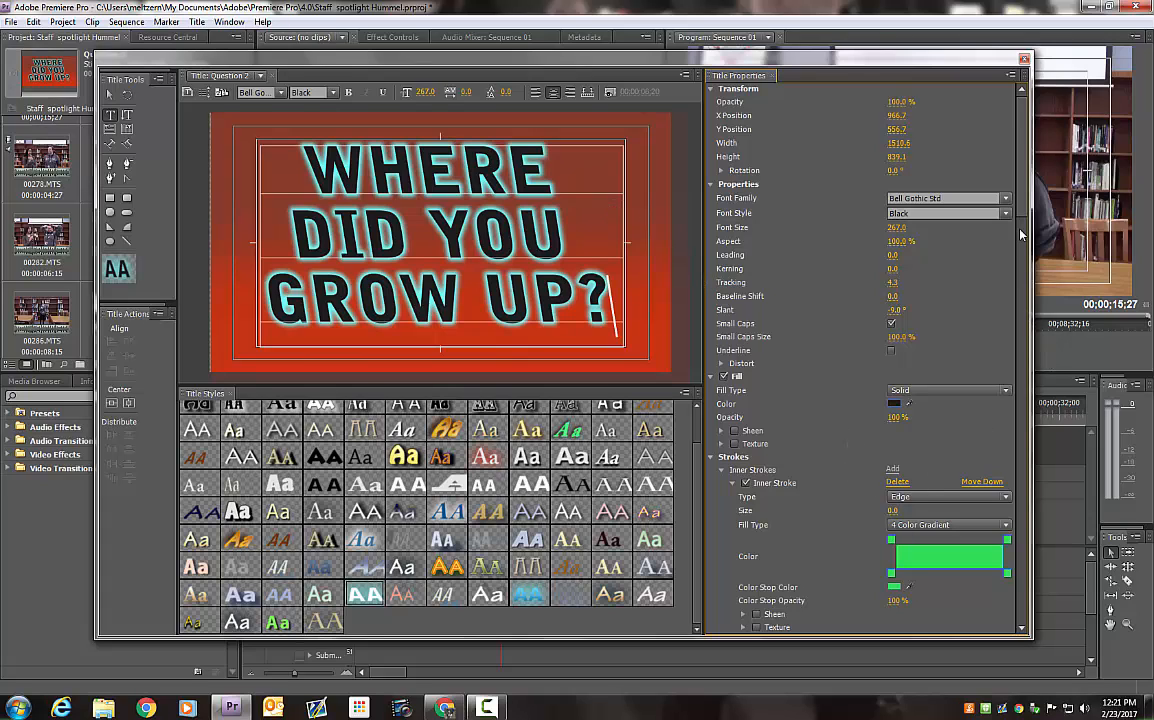
Change the question text's solid fill to bright green and close the title editor
{"action": "scroll", "coordinate": [1019, 260], "scroll_direction": "down", "scroll_amount": 5}
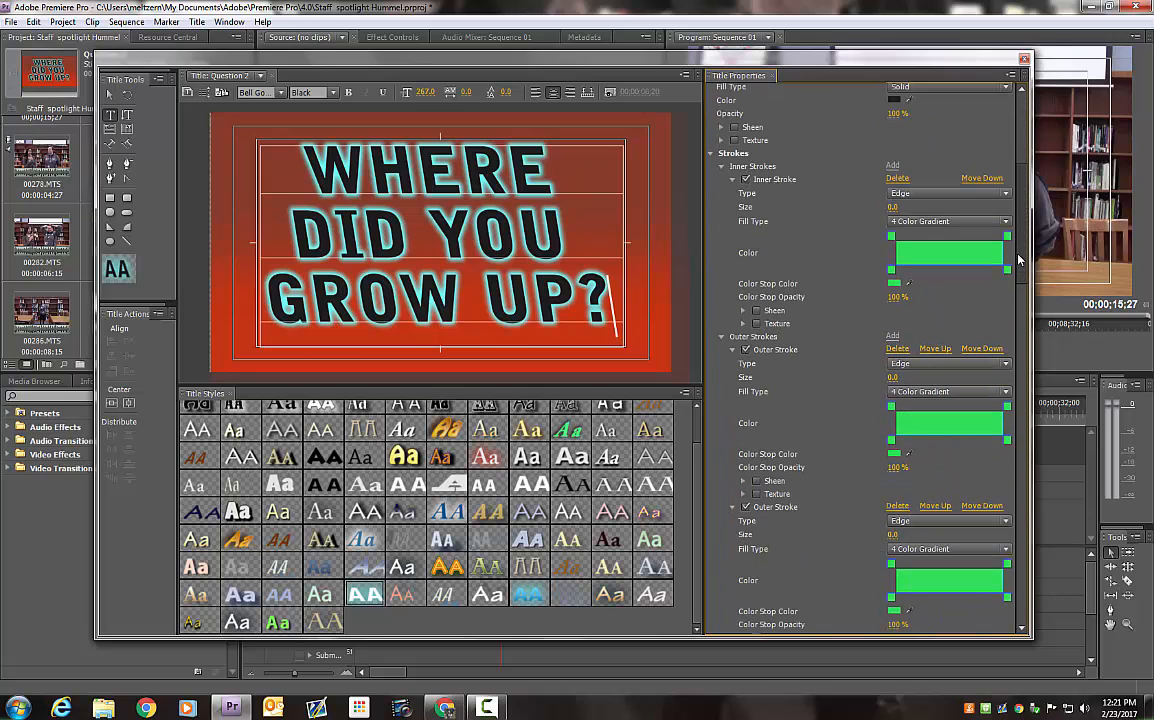
{"action": "scroll", "coordinate": [1010, 260], "scroll_direction": "down", "scroll_amount": 3}
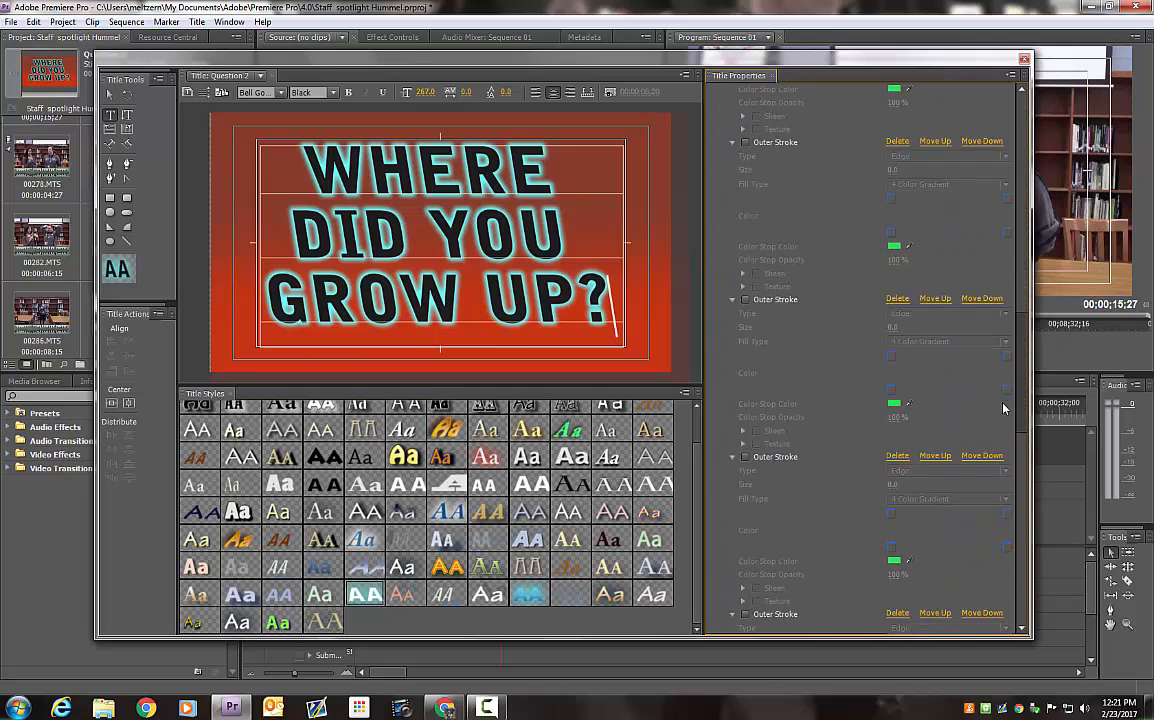
{"action": "mouse_move", "coordinate": [993, 245]}
{"action": "left_mouse_down"}
{"action": "mouse_move", "coordinate": [979, 137]}
{"action": "mouse_move", "coordinate": [1020, 362]}
{"action": "mouse_move", "coordinate": [1006, 113]}
{"action": "left_mouse_up"}
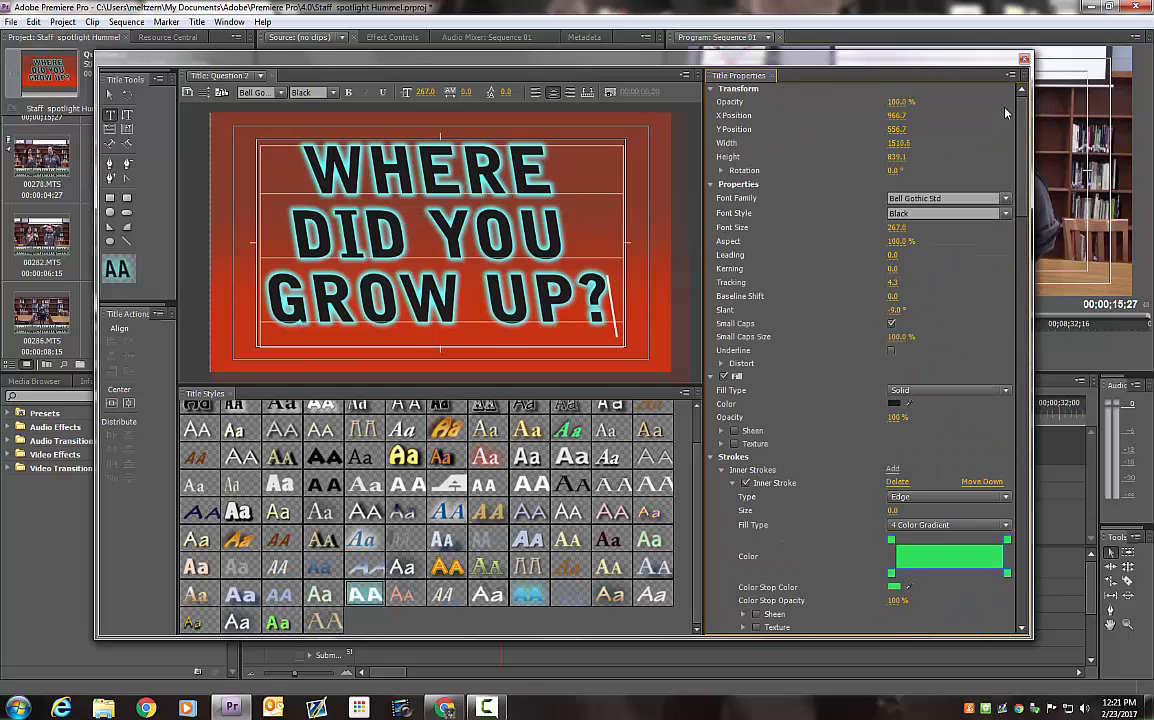
{"action": "left_click", "coordinate": [894, 405]}
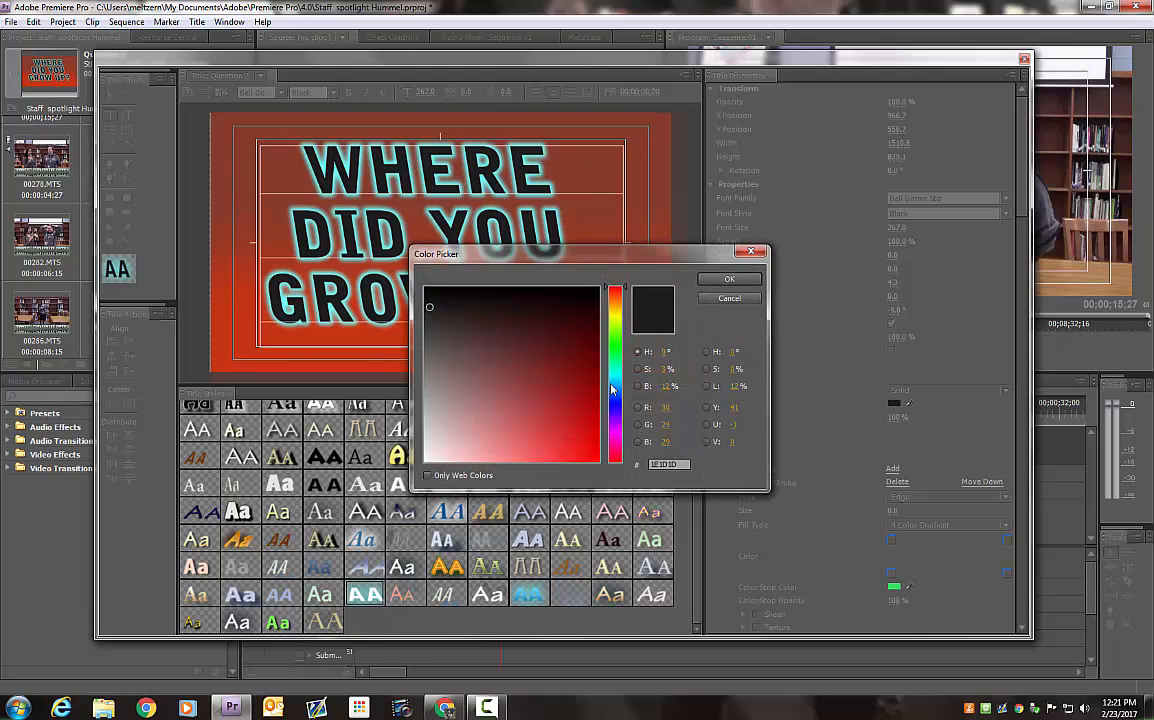
{"action": "left_click_drag", "start_coordinate": [617, 374], "coordinate": [617, 358]}
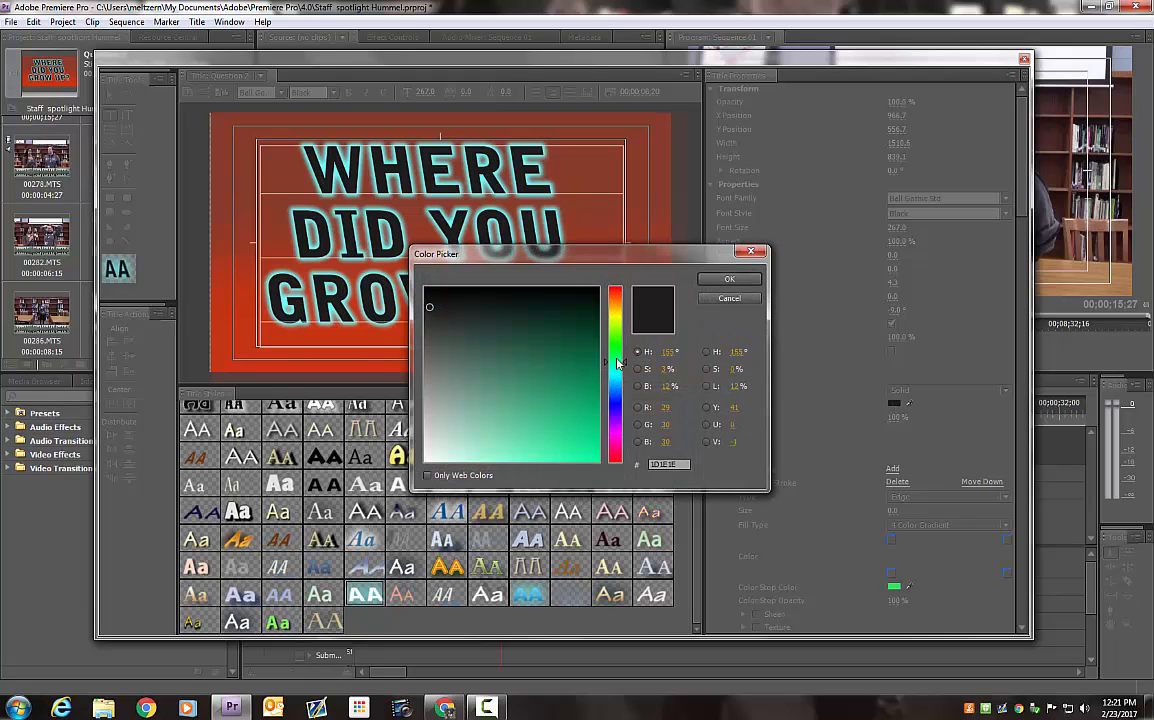
{"action": "left_click", "coordinate": [578, 442]}
{"action": "left_click", "coordinate": [729, 279]}
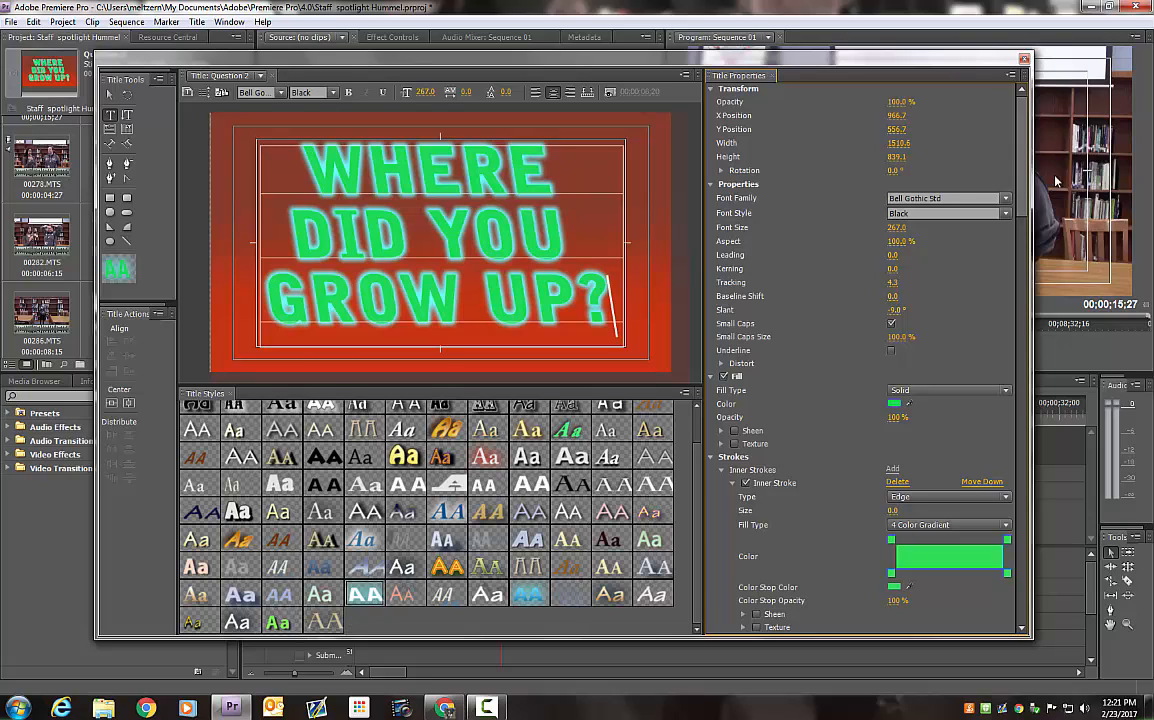
{"action": "left_click", "coordinate": [1025, 61]}
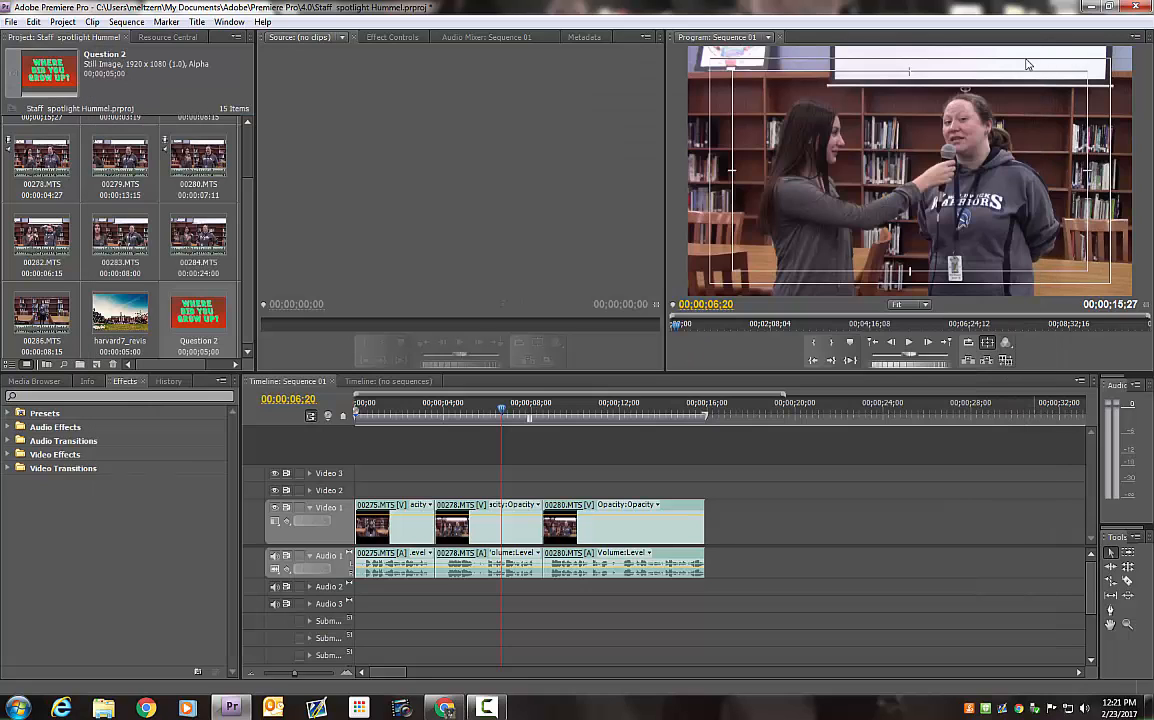
Try shifting clips 00278.MTS and 00280.MTS along the timeline to open a gap after 00275.MTS, and undo the move
{"action": "left_click", "coordinate": [204, 324]}
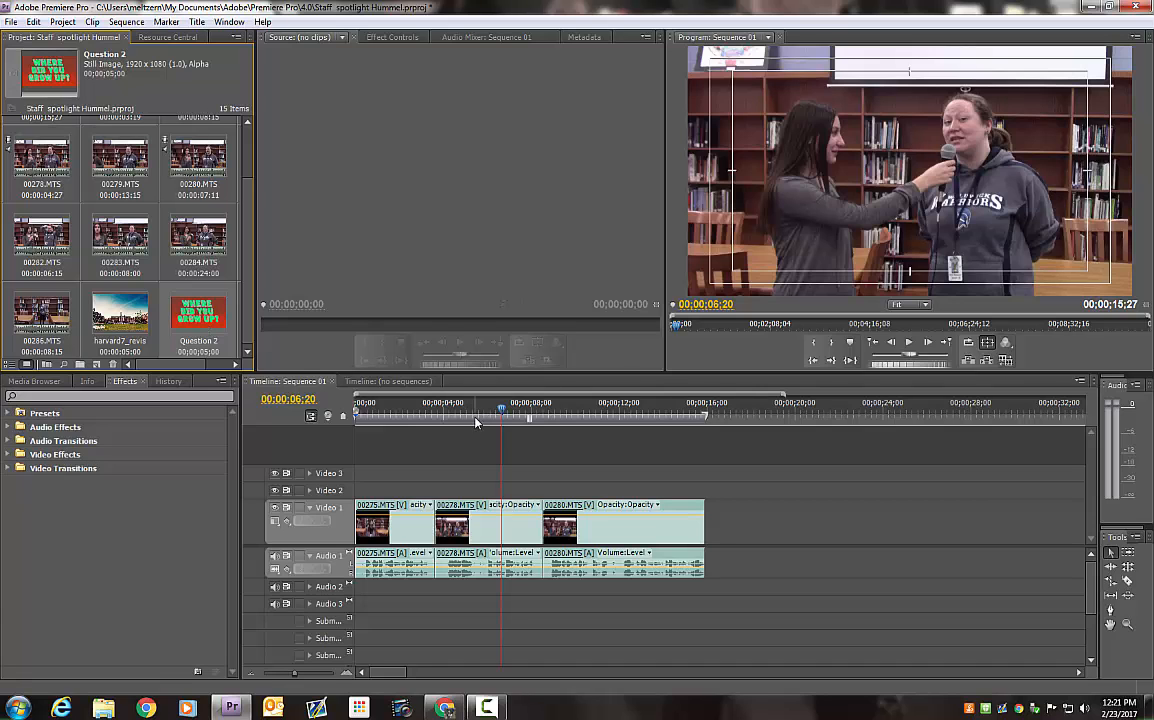
{"action": "left_click_drag", "start_coordinate": [476, 422], "coordinate": [425, 419]}
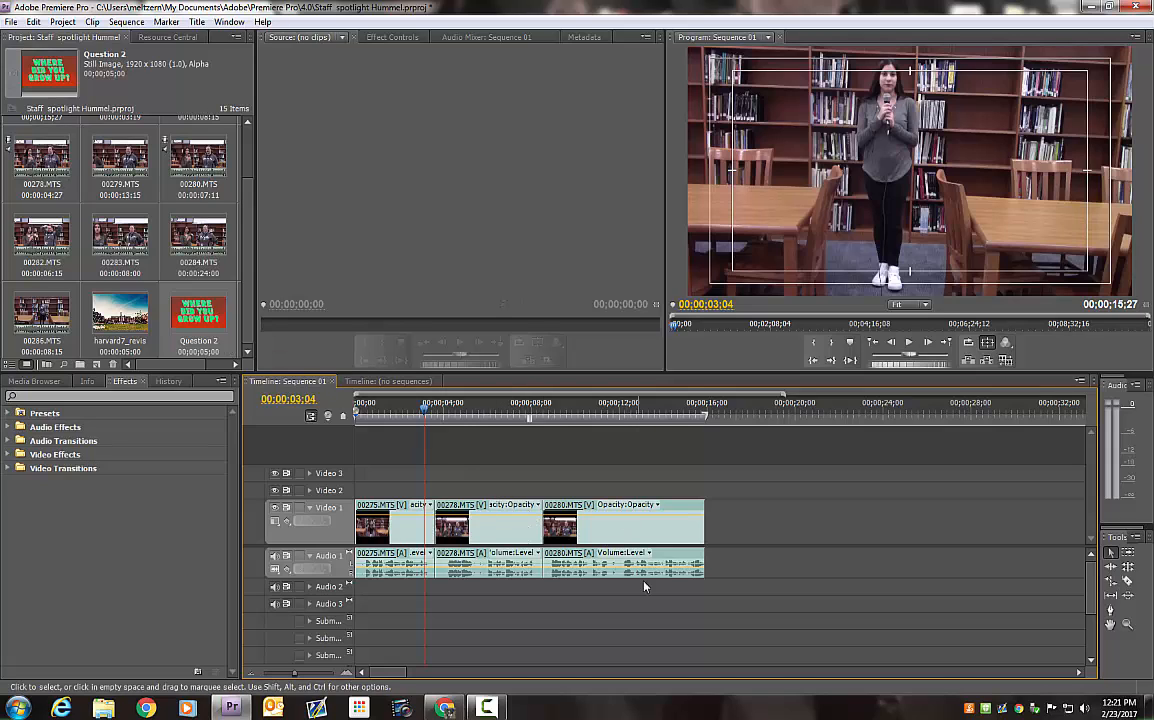
{"action": "left_click_drag", "start_coordinate": [720, 602], "coordinate": [575, 537]}
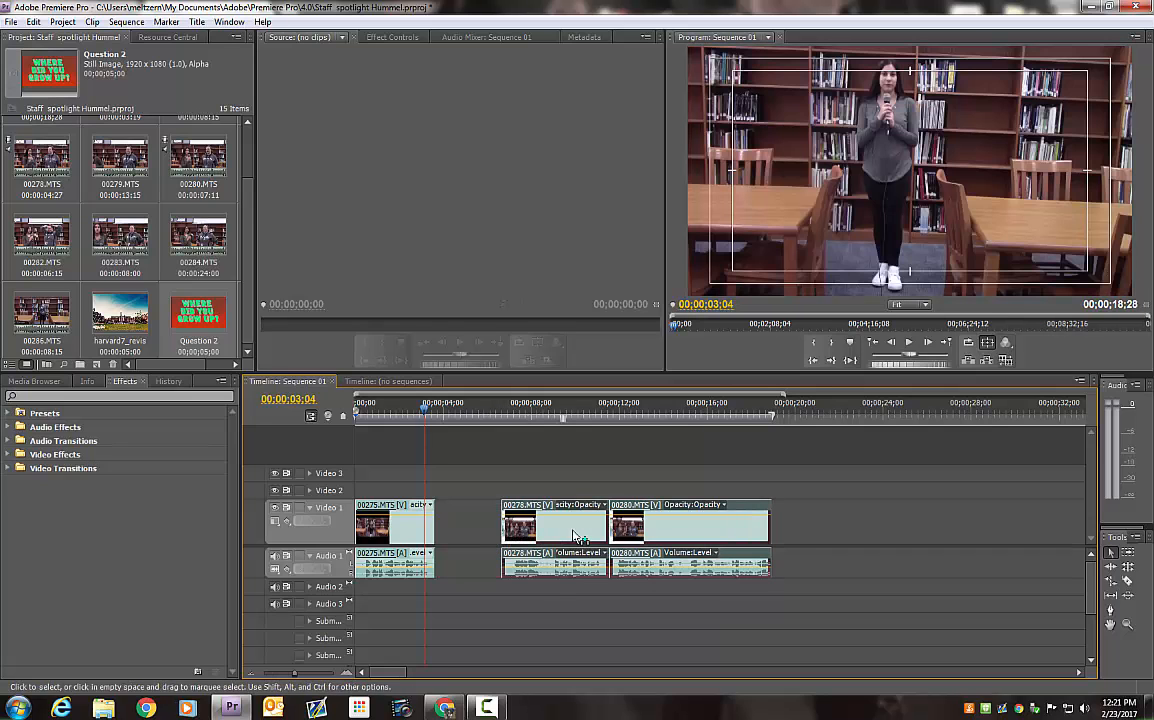
{"action": "key", "text": "ctrl+z"}
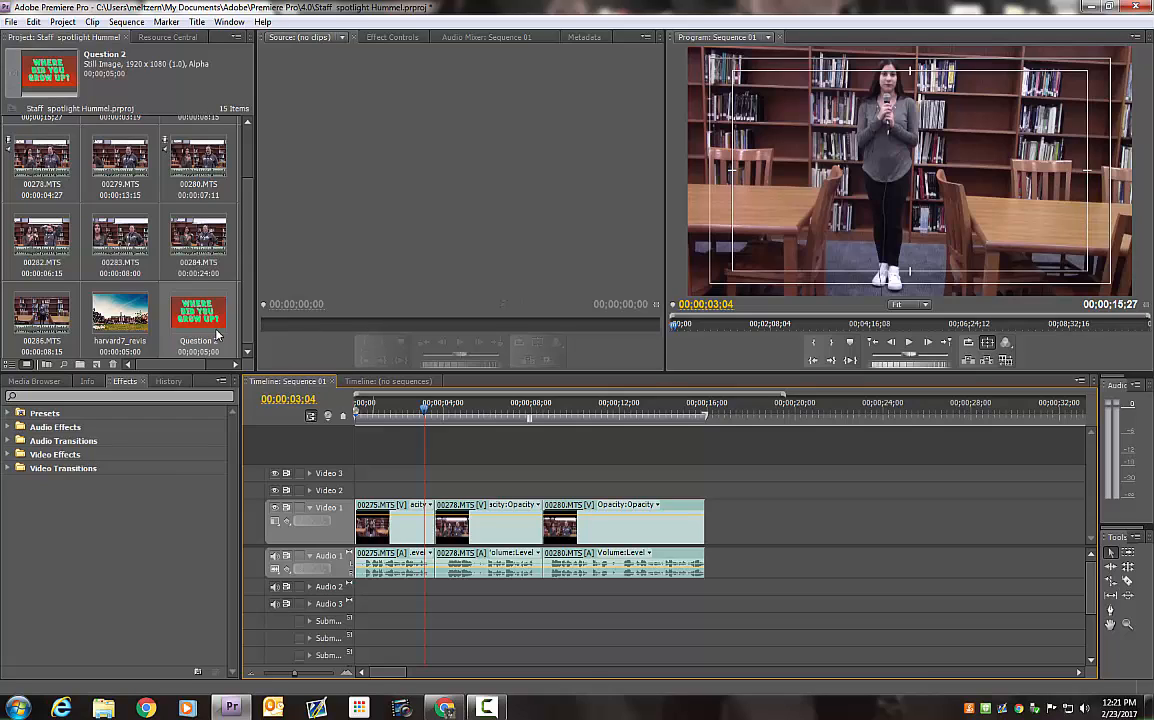
Try inserting the Question 2 title between 00275.MTS and 00278.MTS on Video 1, preview it, and undo the insertion
{"action": "left_click_drag", "start_coordinate": [207, 318], "coordinate": [437, 527]}
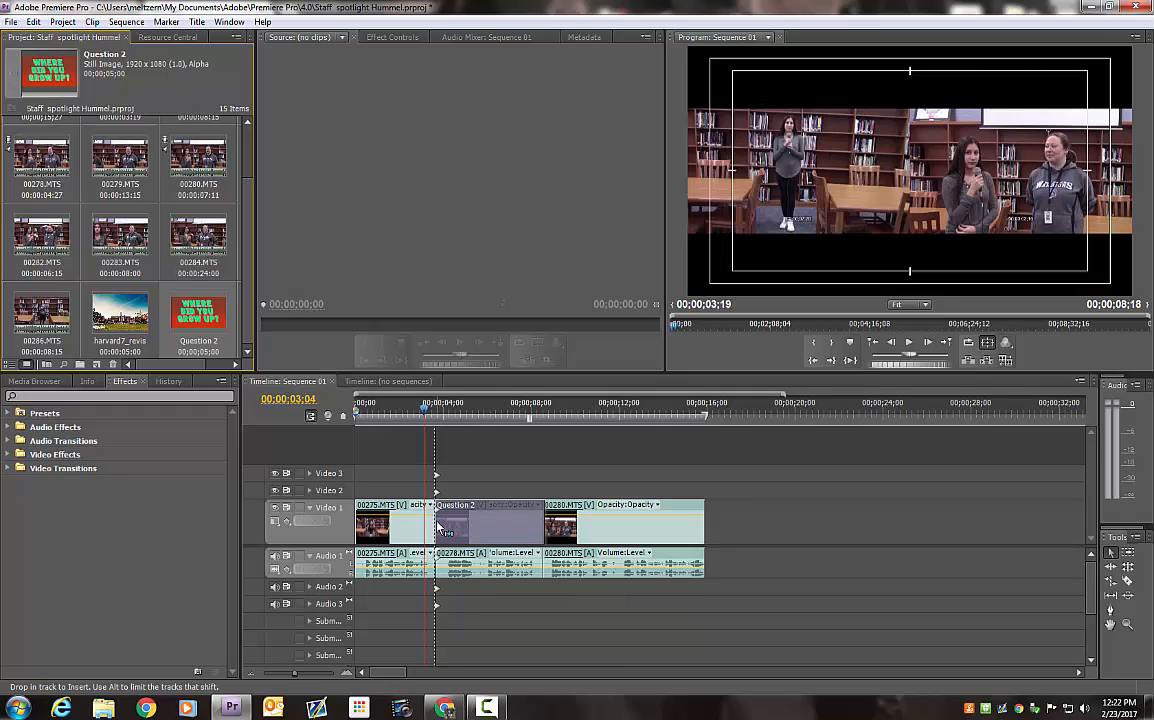
{"action": "left_click_drag", "start_coordinate": [437, 527], "coordinate": [437, 527]}
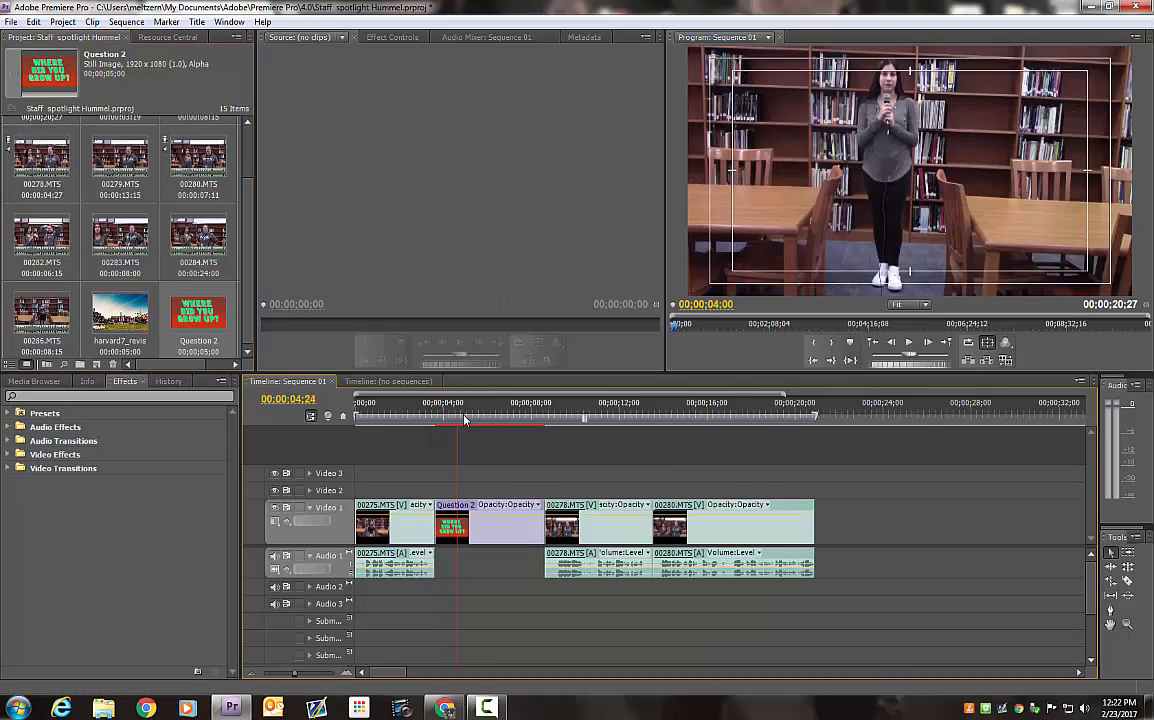
{"action": "left_click_drag", "start_coordinate": [441, 410], "coordinate": [535, 423]}
{"action": "key", "text": "ctrl+z"}
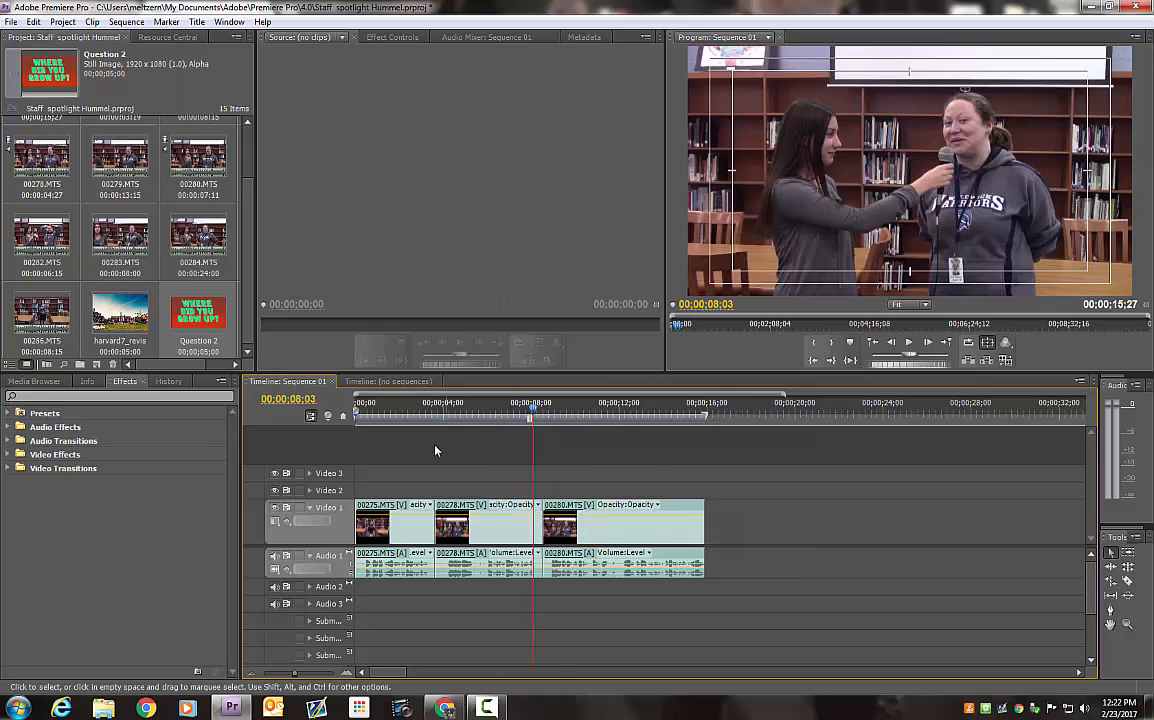
Try placing the Question 2 title over the start of 00280.MTS on Video 1, and undo the overwrite
{"action": "left_click_drag", "start_coordinate": [422, 412], "coordinate": [551, 415]}
{"action": "left_click", "coordinate": [206, 315]}
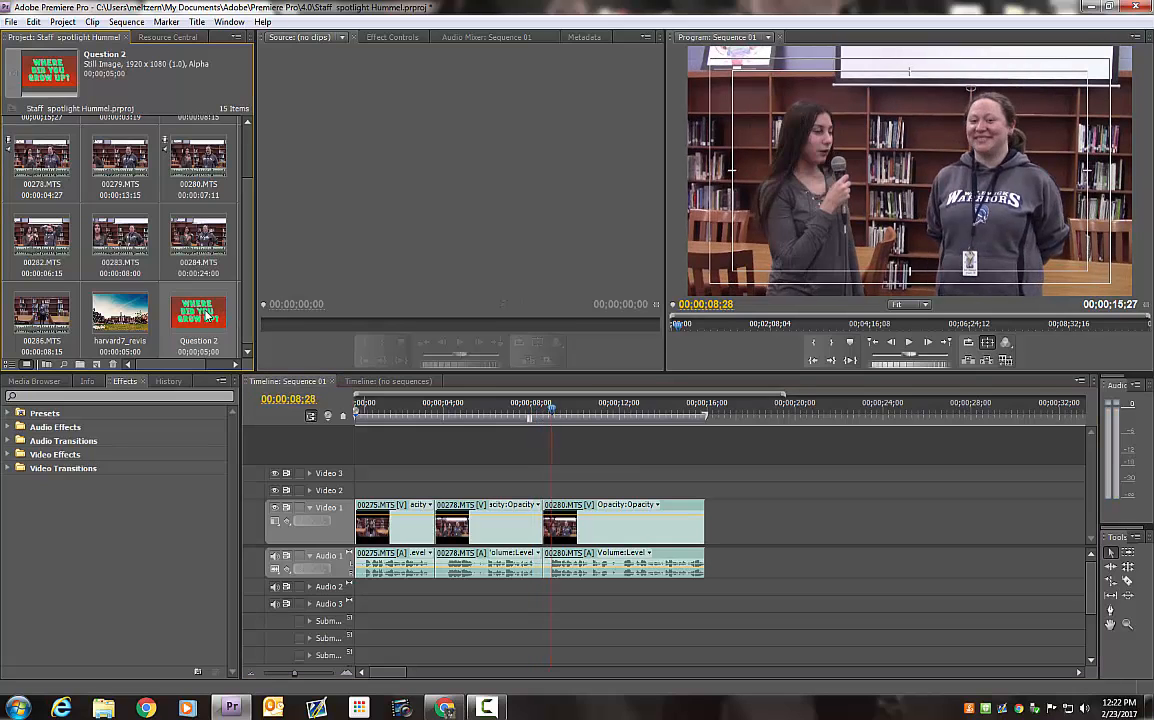
{"action": "left_click_drag", "start_coordinate": [206, 315], "coordinate": [552, 516]}
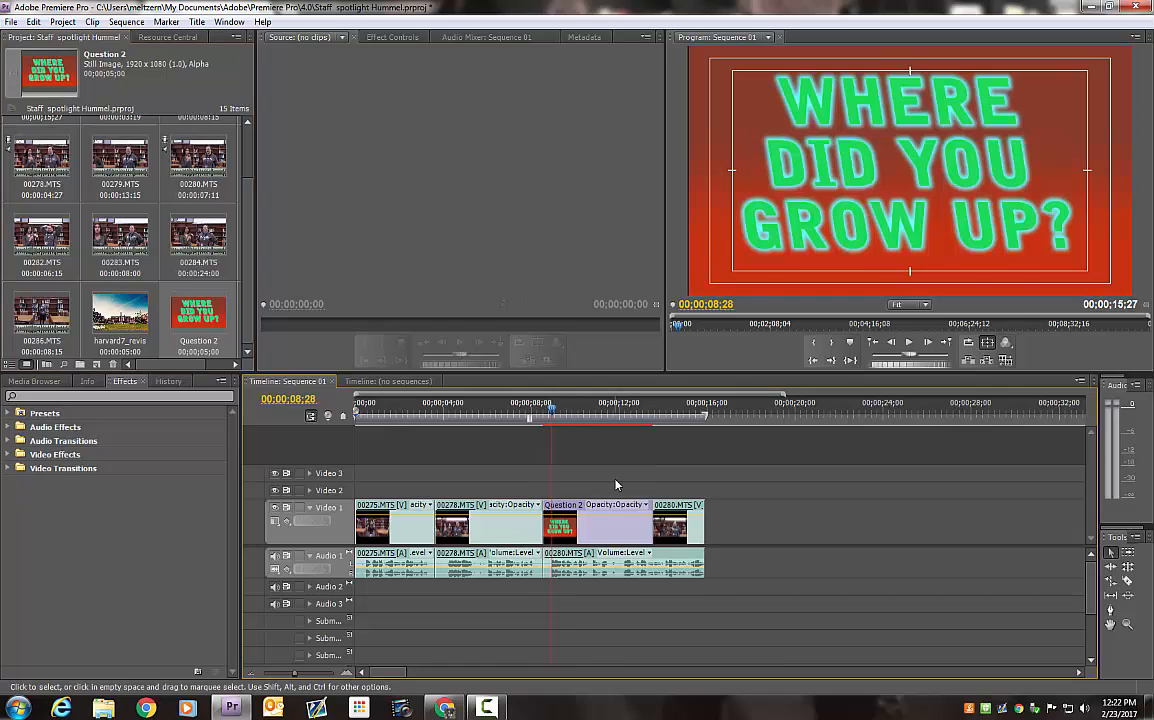
{"action": "key", "text": "ctrl+z"}
Insert the Question 2 title between 00278.MTS and 00280.MTS on Video 1 and trim its end to about 2.7 seconds long
{"action": "left_click", "coordinate": [198, 313]}
{"action": "left_click_drag", "start_coordinate": [198, 313], "coordinate": [546, 520]}
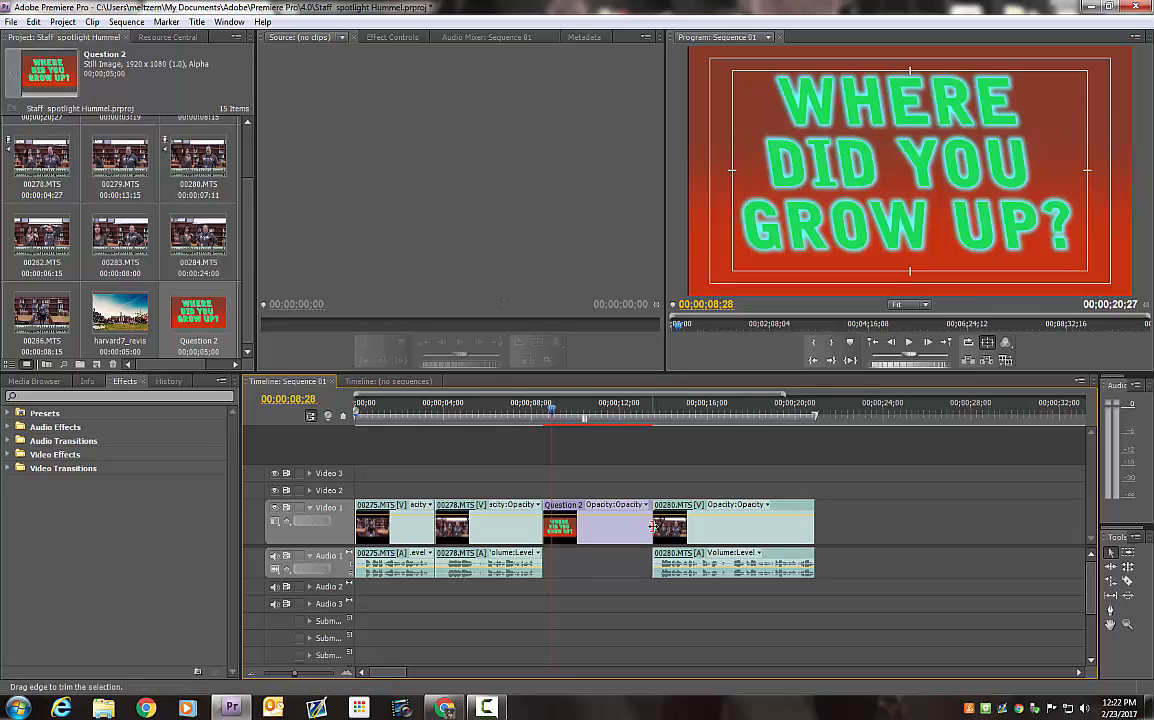
{"action": "left_click_drag", "start_coordinate": [652, 525], "coordinate": [600, 530]}
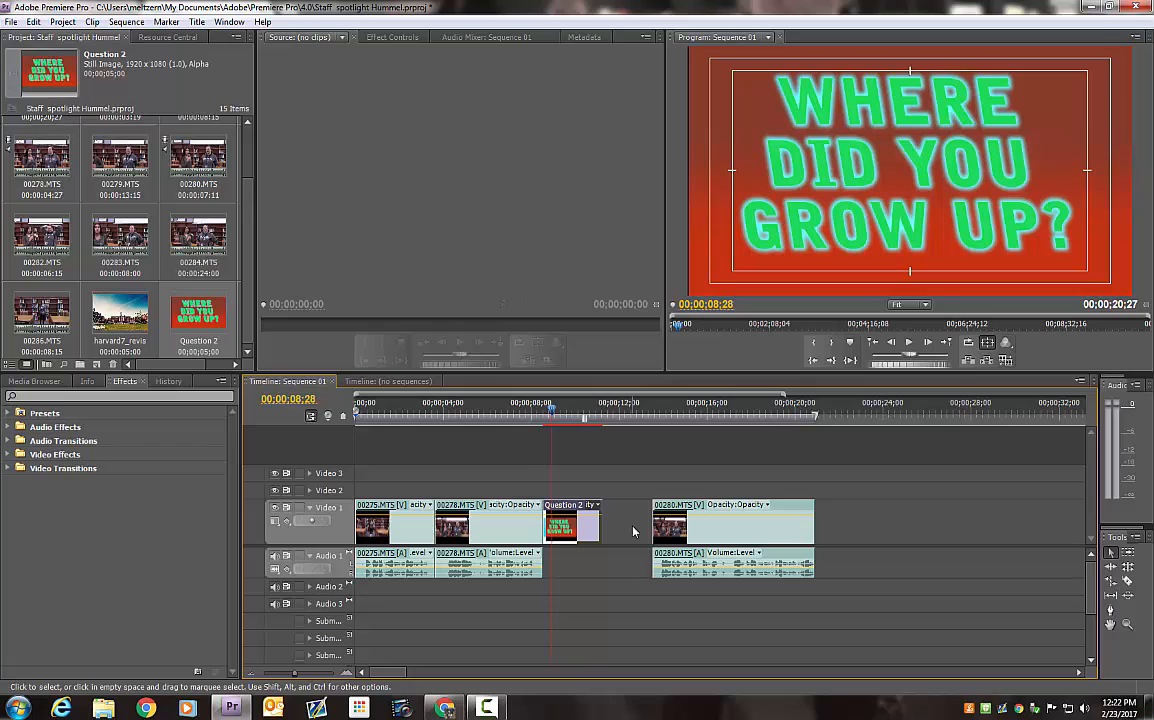
Ripple-delete the gap between the Question 2 title and 00280.MTS, and preview the sequence across the title card
{"action": "left_click", "coordinate": [633, 531]}
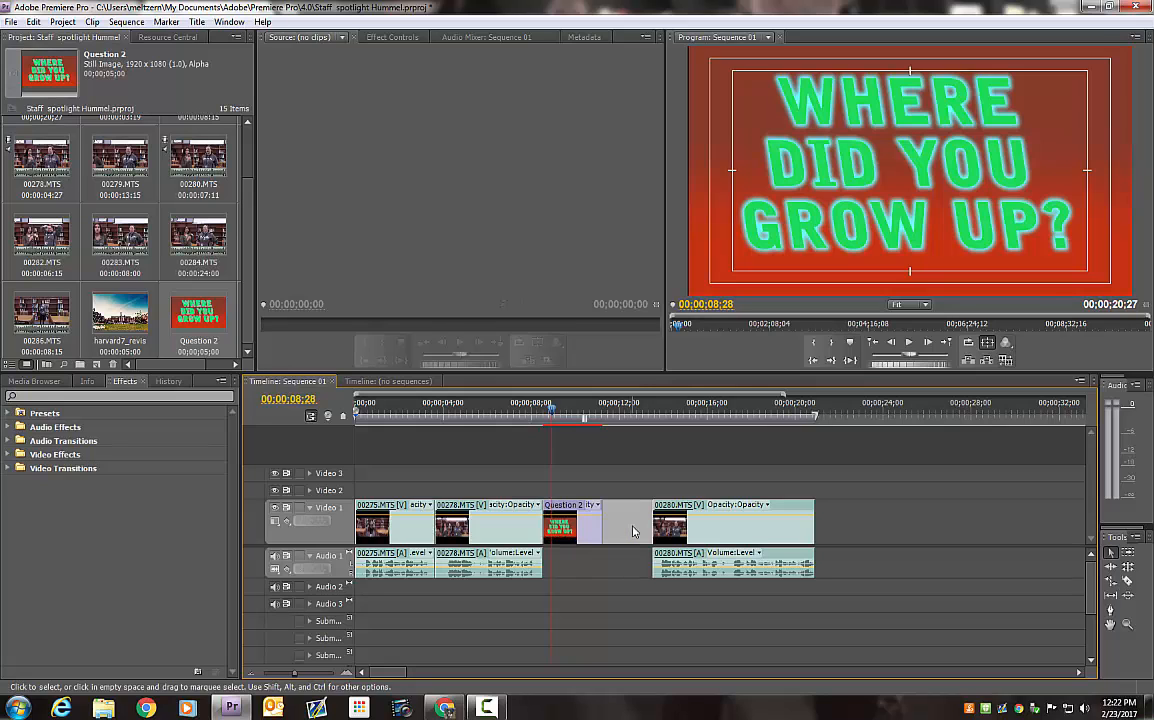
{"action": "right_click", "coordinate": [633, 531]}
{"action": "left_click", "coordinate": [660, 538]}
{"action": "left_click", "coordinate": [537, 412]}
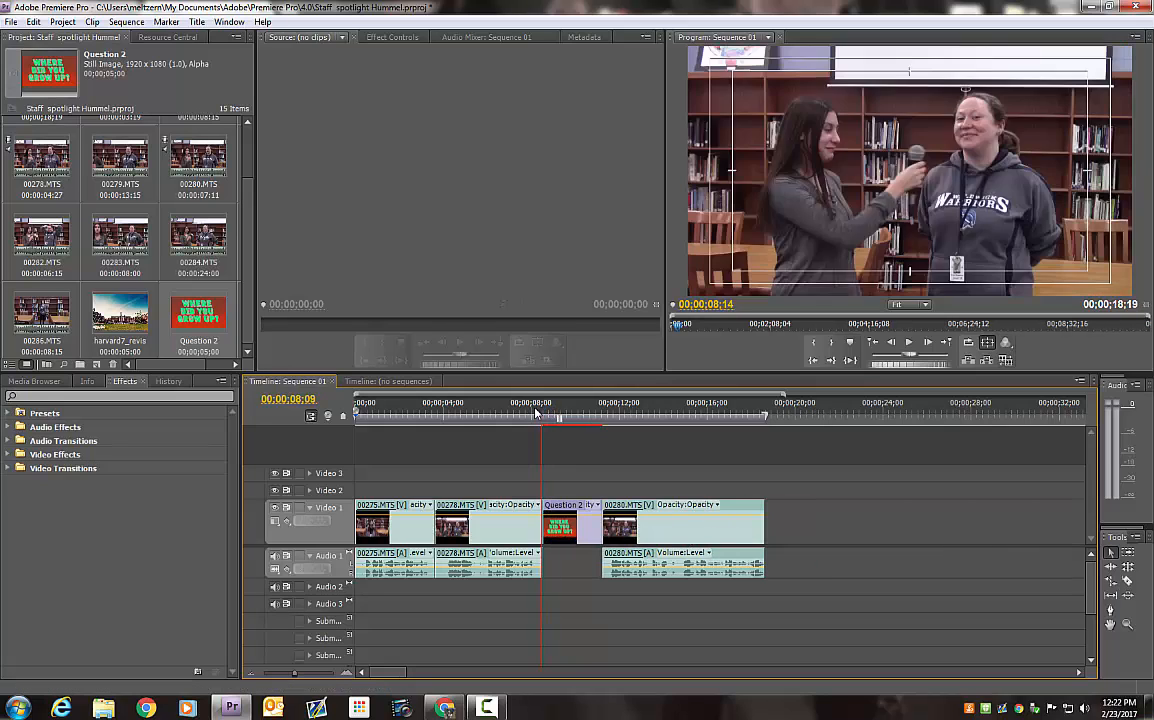
{"action": "left_click_drag", "start_coordinate": [537, 412], "coordinate": [587, 418]}
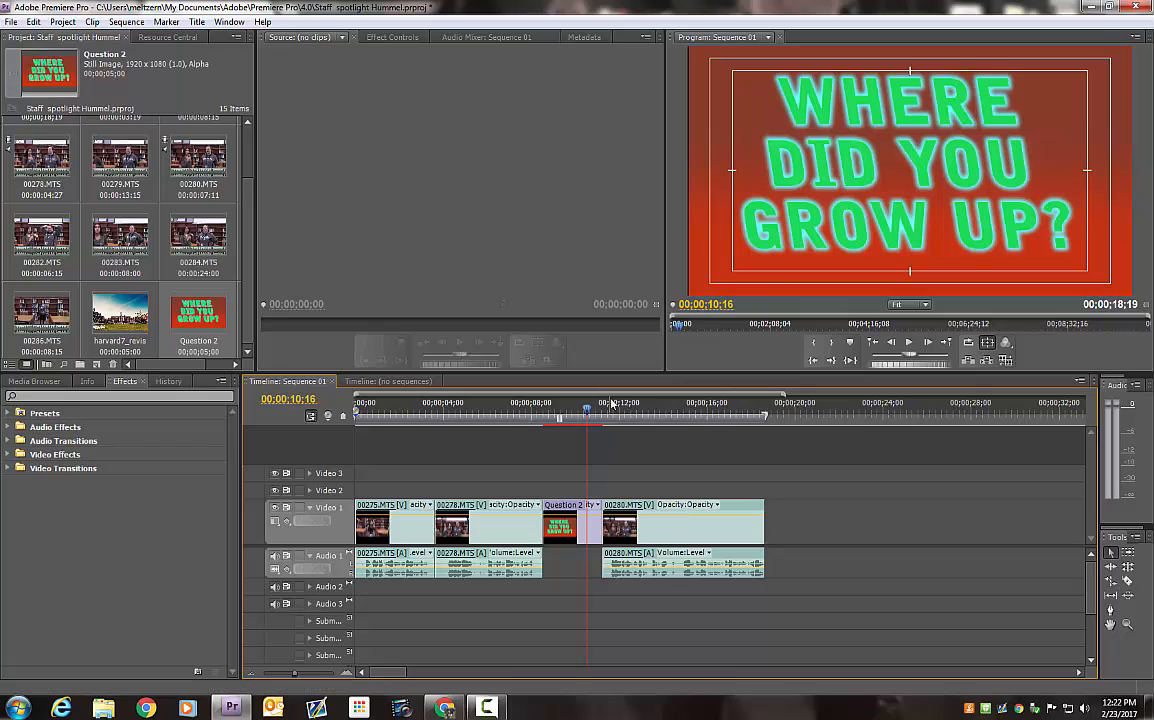
{"action": "left_click_drag", "start_coordinate": [596, 407], "coordinate": [621, 407]}
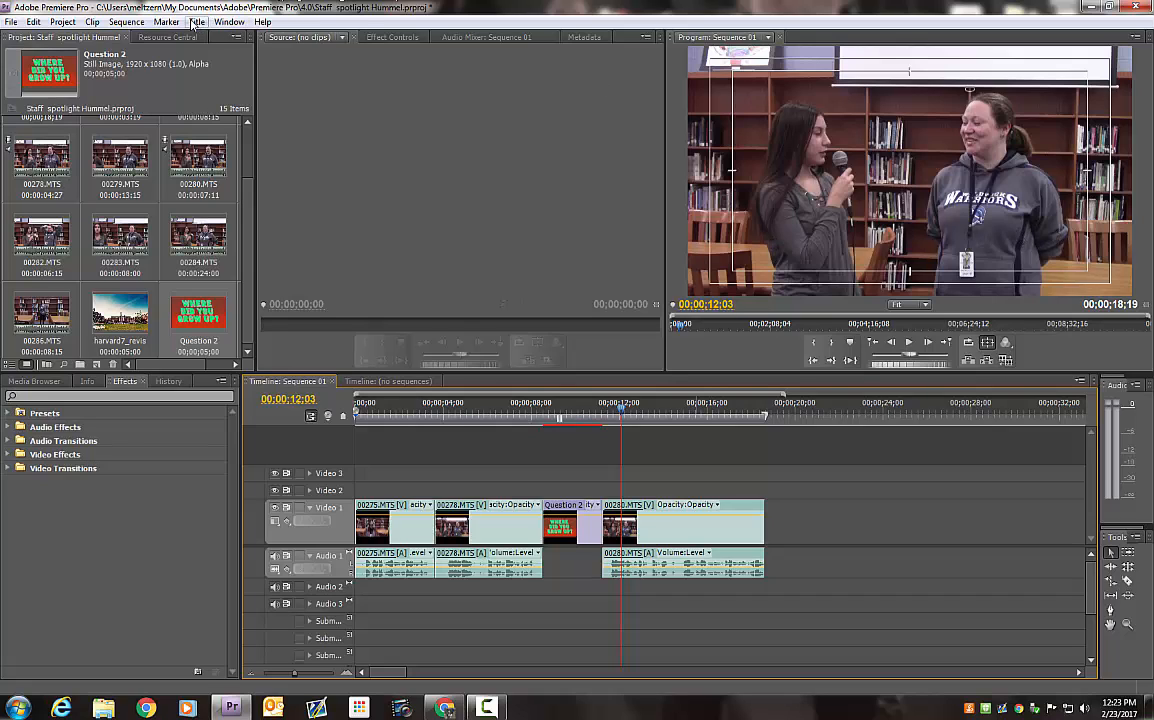
Create a new 1920 by 1080 default still title named with the interviewee's title and surname
{"action": "left_click", "coordinate": [193, 22]}
{"action": "mouse_move", "coordinate": [291, 40]}
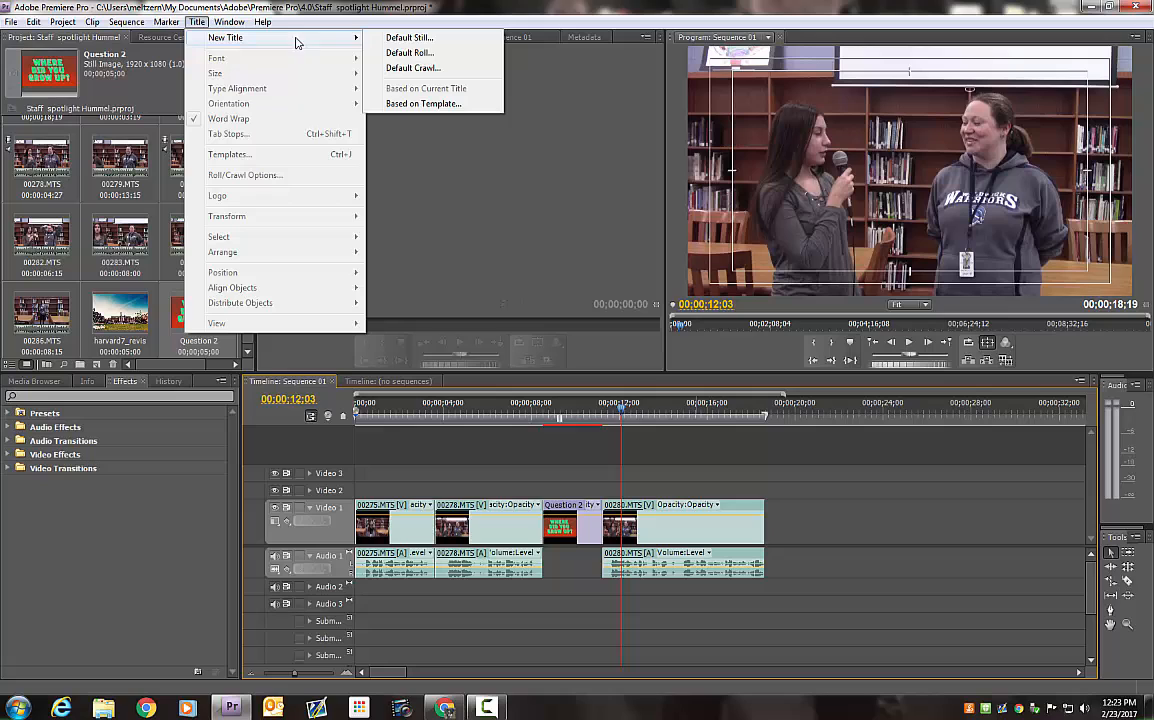
{"action": "left_click", "coordinate": [405, 38]}
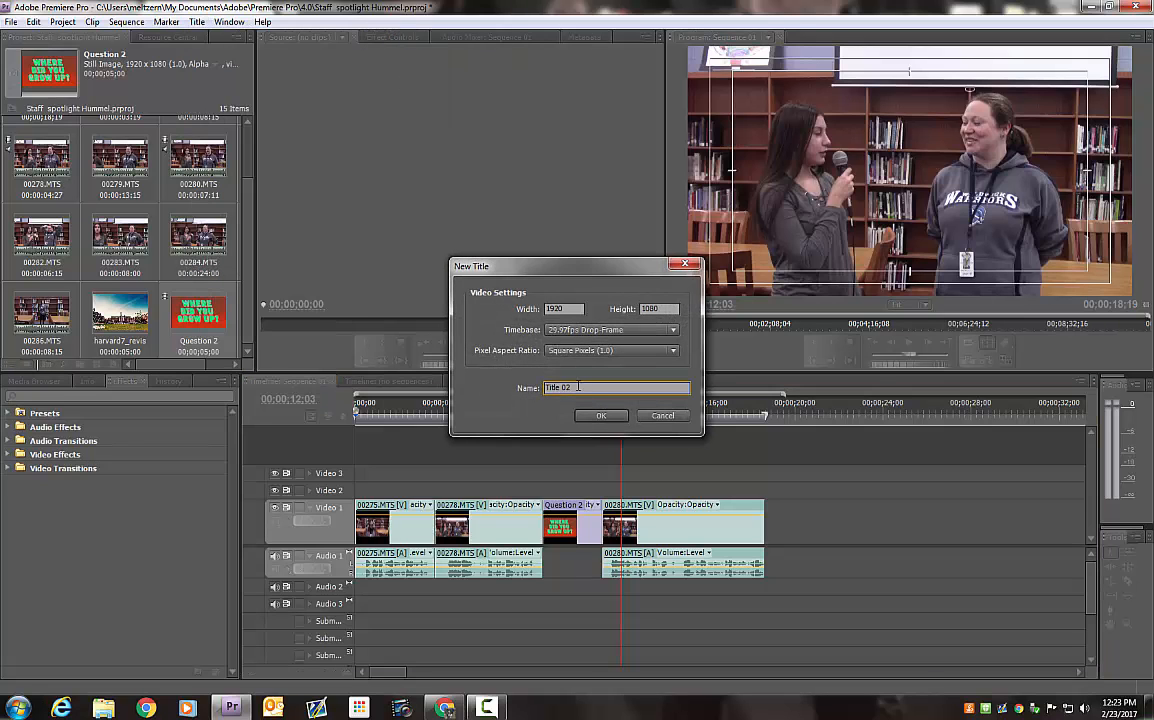
{"action": "type", "text": "MS Hummel"}
{"action": "key", "text": "Return"}
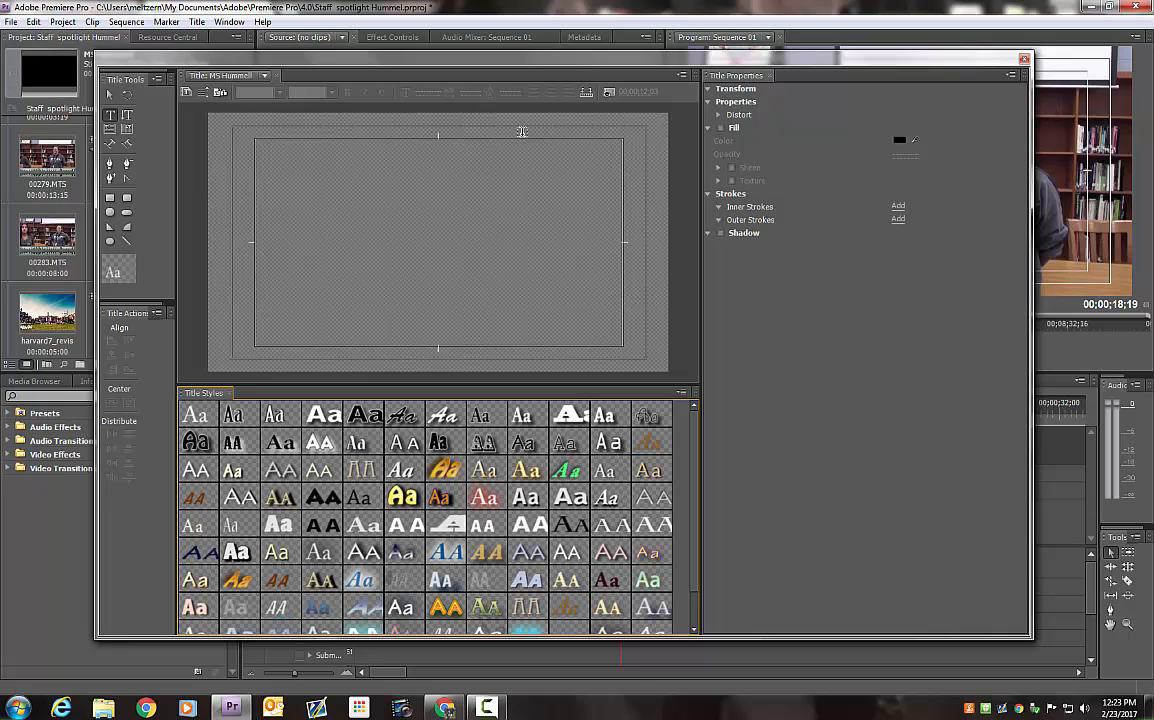
Show the background video in the title and draw a text box about 1455 by 194 across the frame's lower part
{"action": "left_click", "coordinate": [610, 93]}
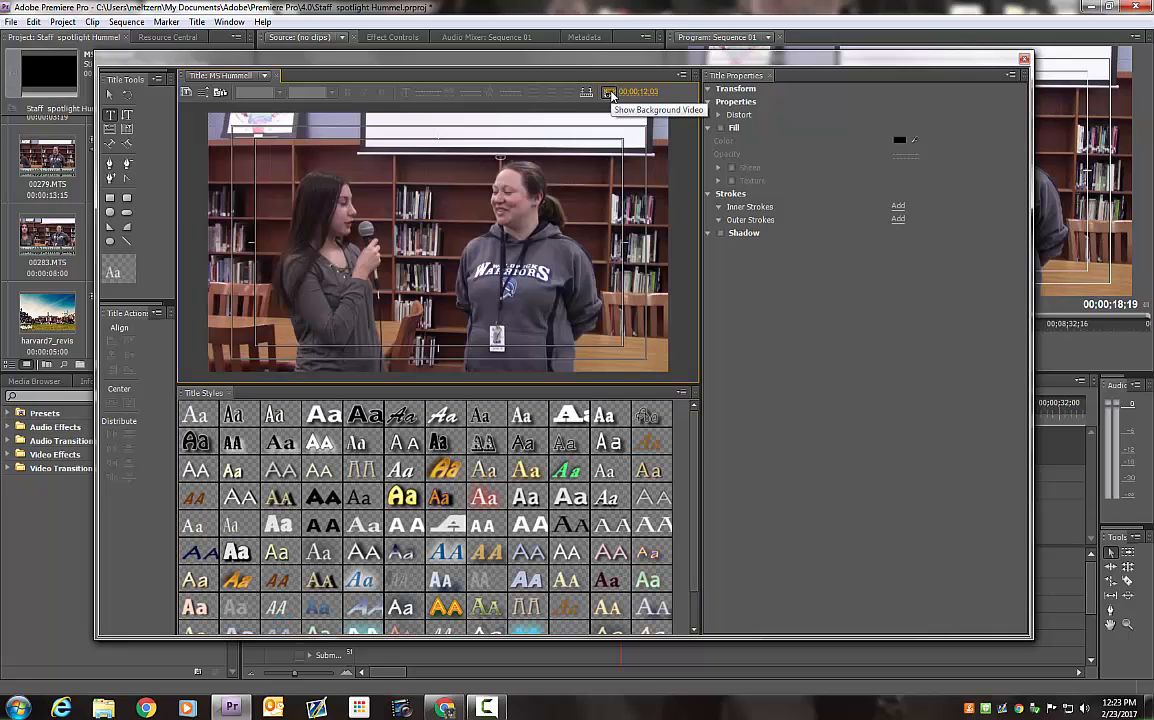
{"action": "left_click", "coordinate": [611, 93]}
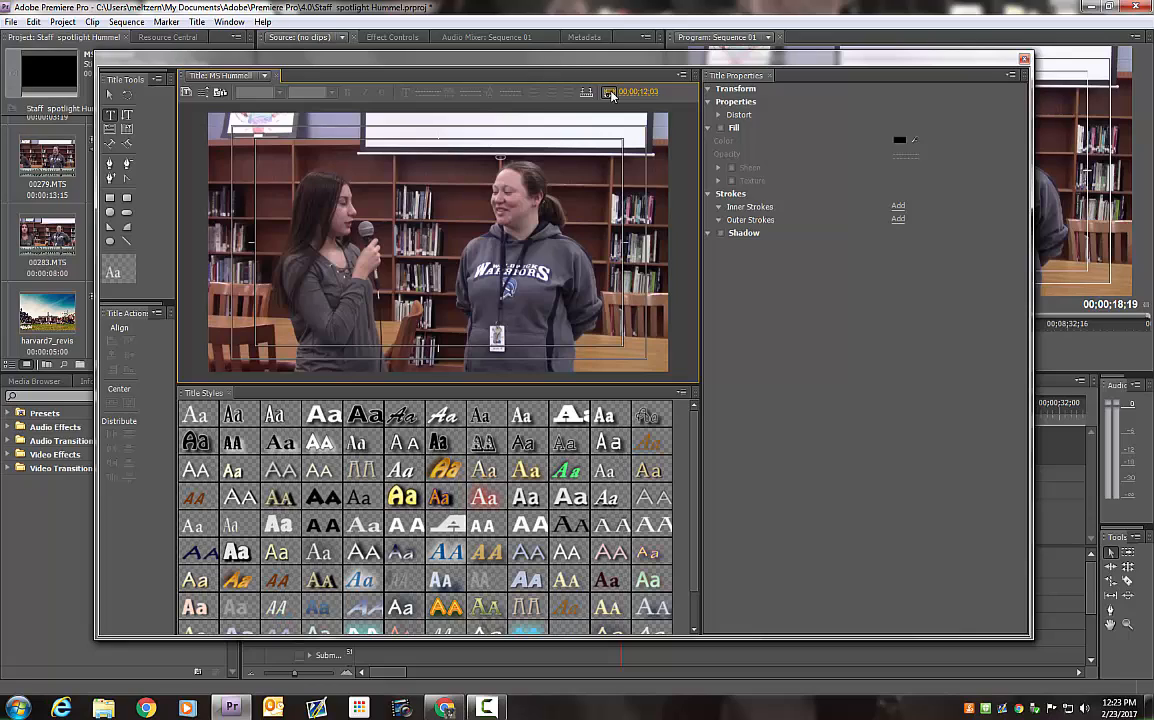
{"action": "left_click", "coordinate": [258, 310]}
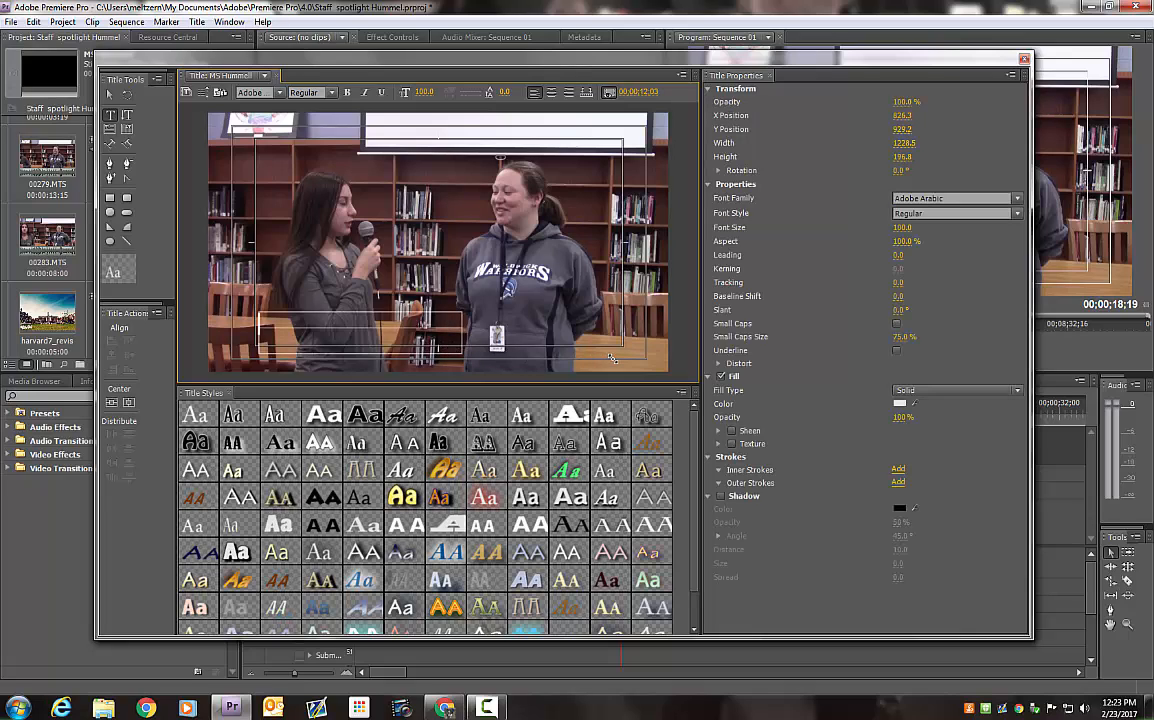
{"action": "left_click_drag", "start_coordinate": [612, 358], "coordinate": [608, 356]}
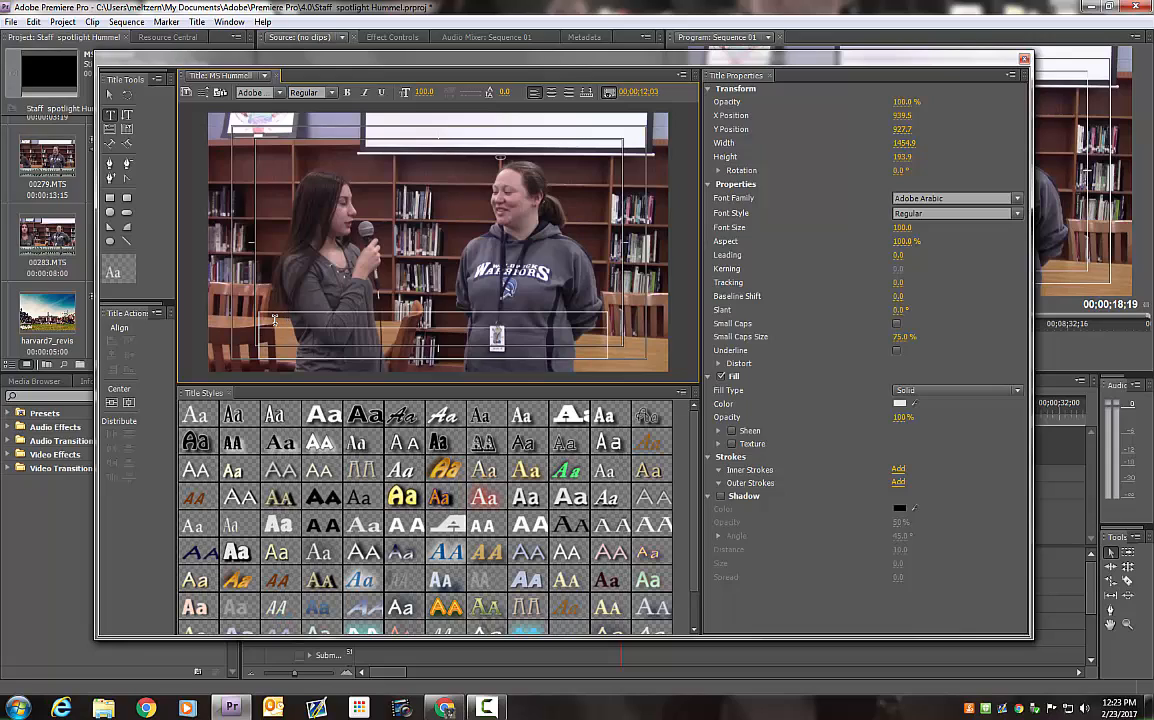
Enter the interviewee's title and surname with "WMS Media Center" on a second line, and right-align the text
{"action": "type", "text": "Ms. Hummell"}
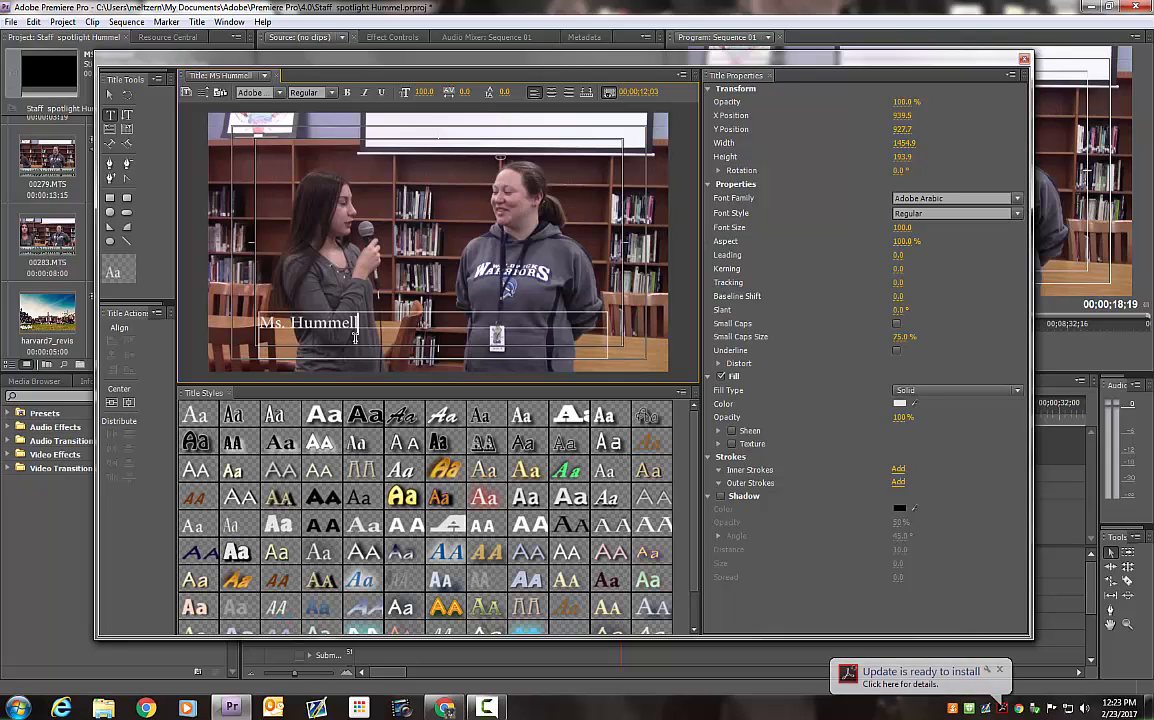
{"action": "key", "text": "Return"}
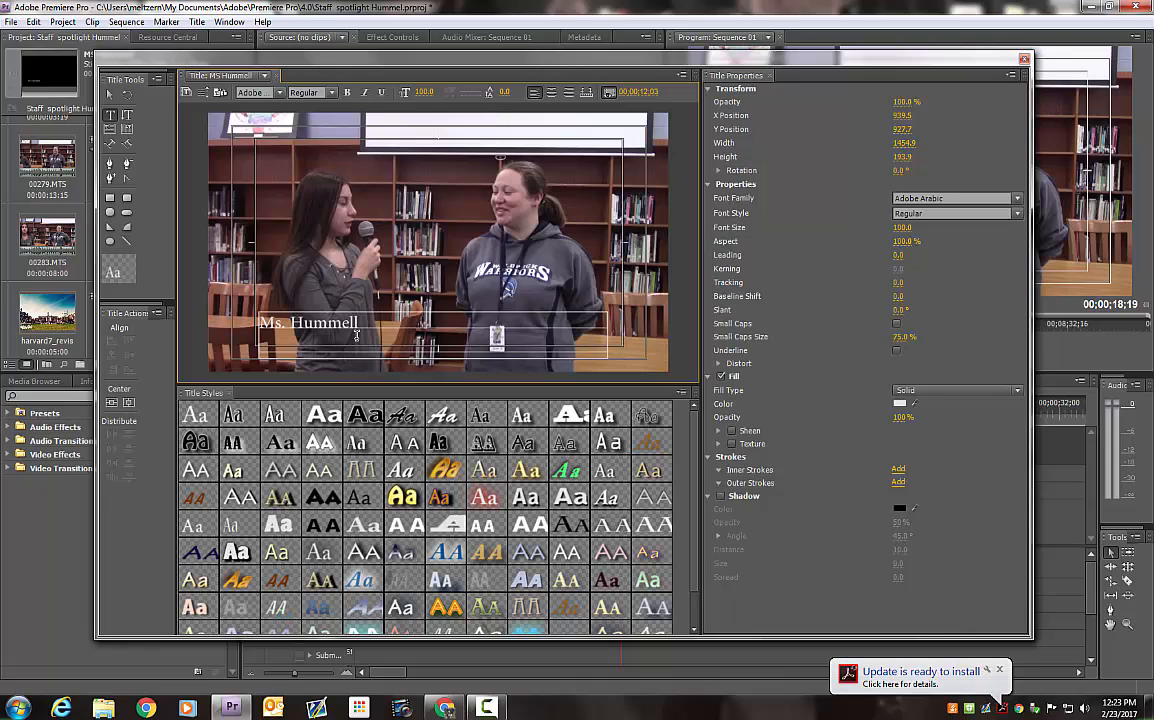
{"action": "type", "text": "Medi"}
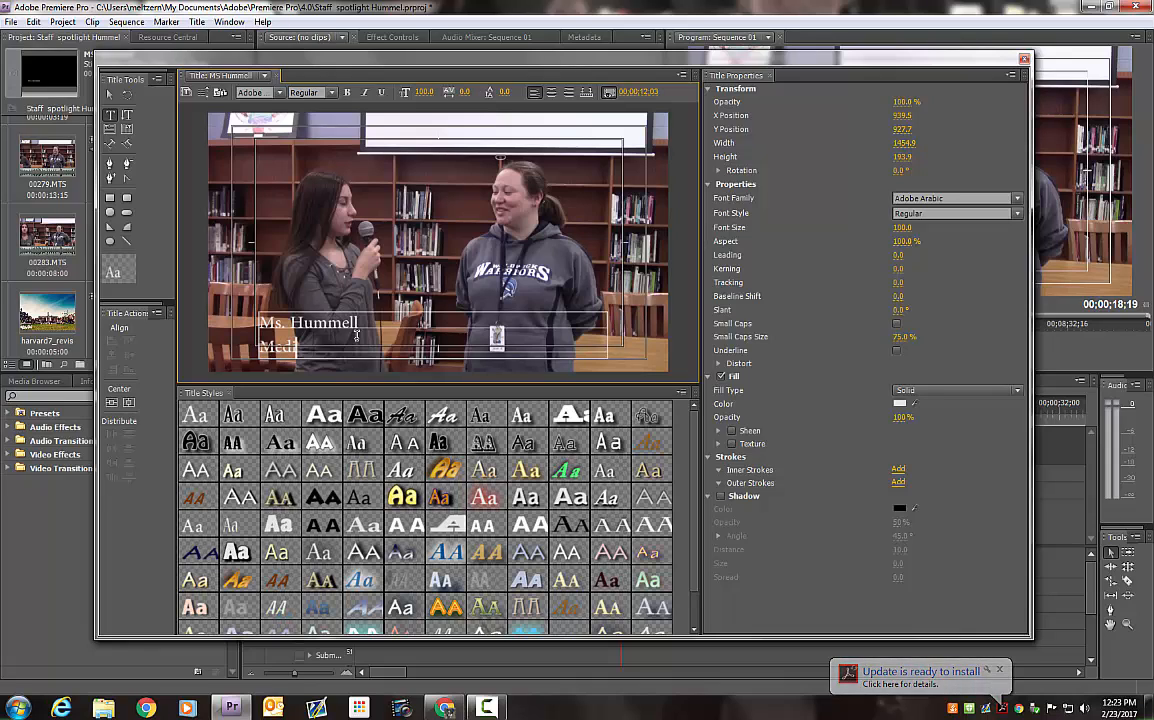
{"action": "key", "text": "BackSpace"}
{"action": "key", "text": "BackSpace"}
{"action": "key", "text": "BackSpace"}
{"action": "type", "text": "WM"}
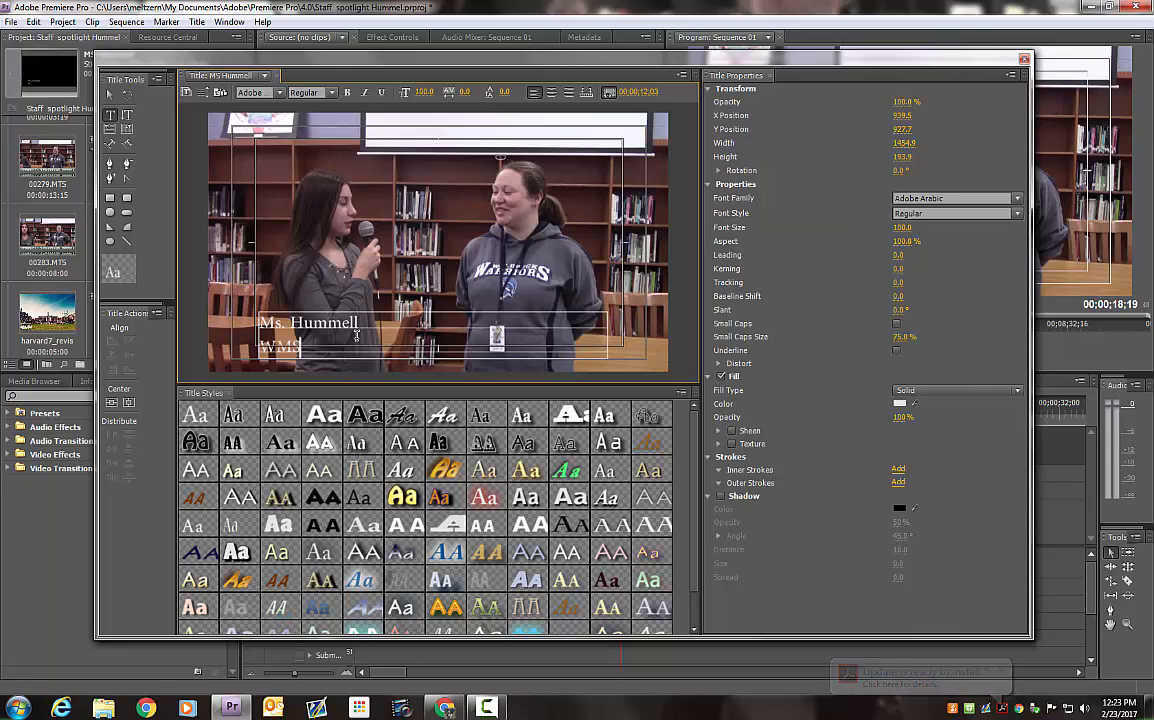
{"action": "type", "text": "S Media Center"}
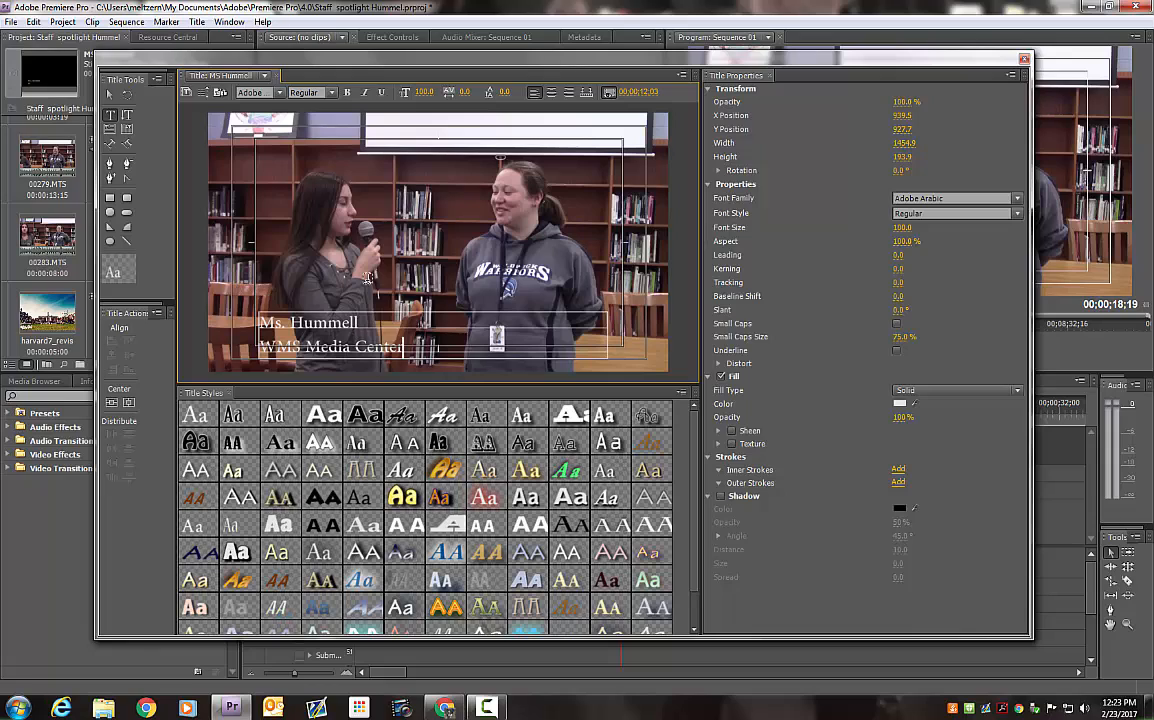
{"action": "left_click", "coordinate": [569, 92]}
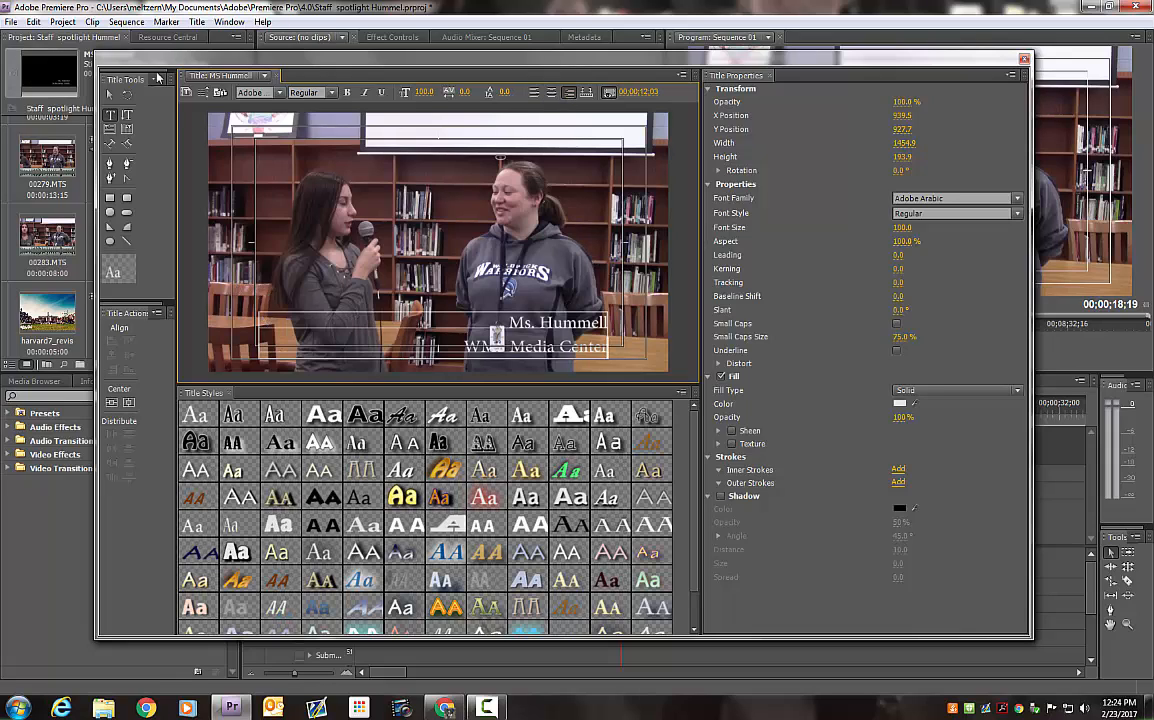
Try several title styles on the name text and apply the black Hobo Std Medium style with the white outline
{"action": "left_click", "coordinate": [111, 95]}
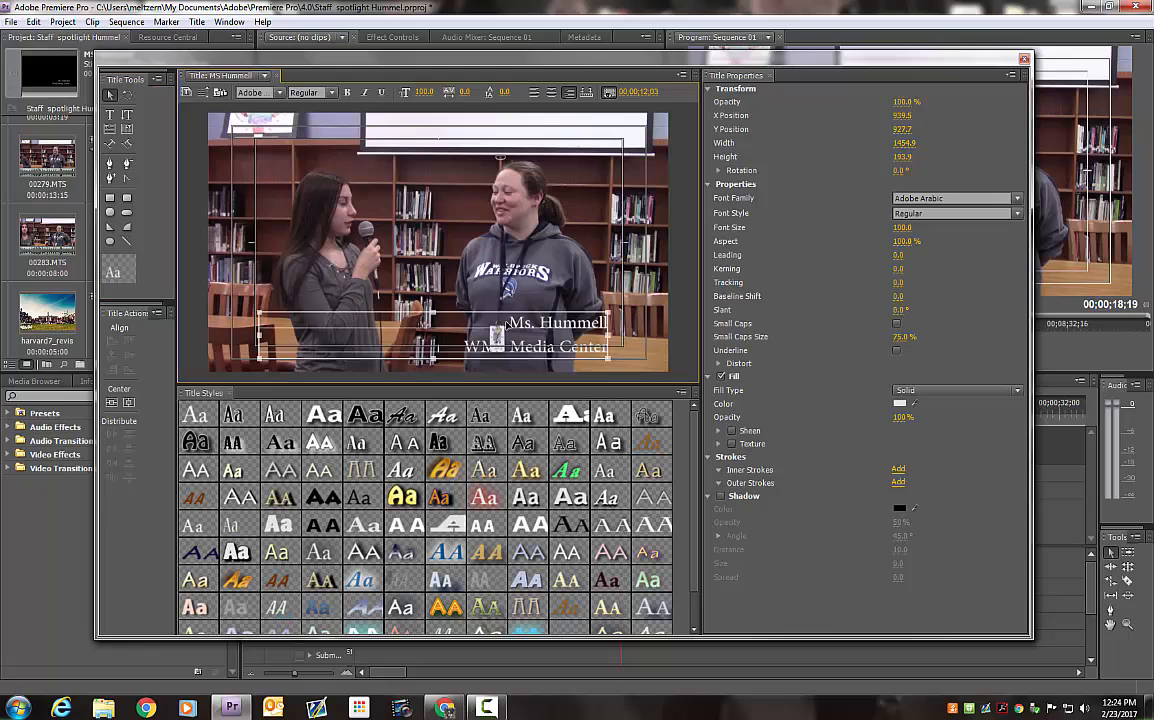
{"action": "left_click", "coordinate": [445, 470]}
{"action": "left_click", "coordinate": [523, 442]}
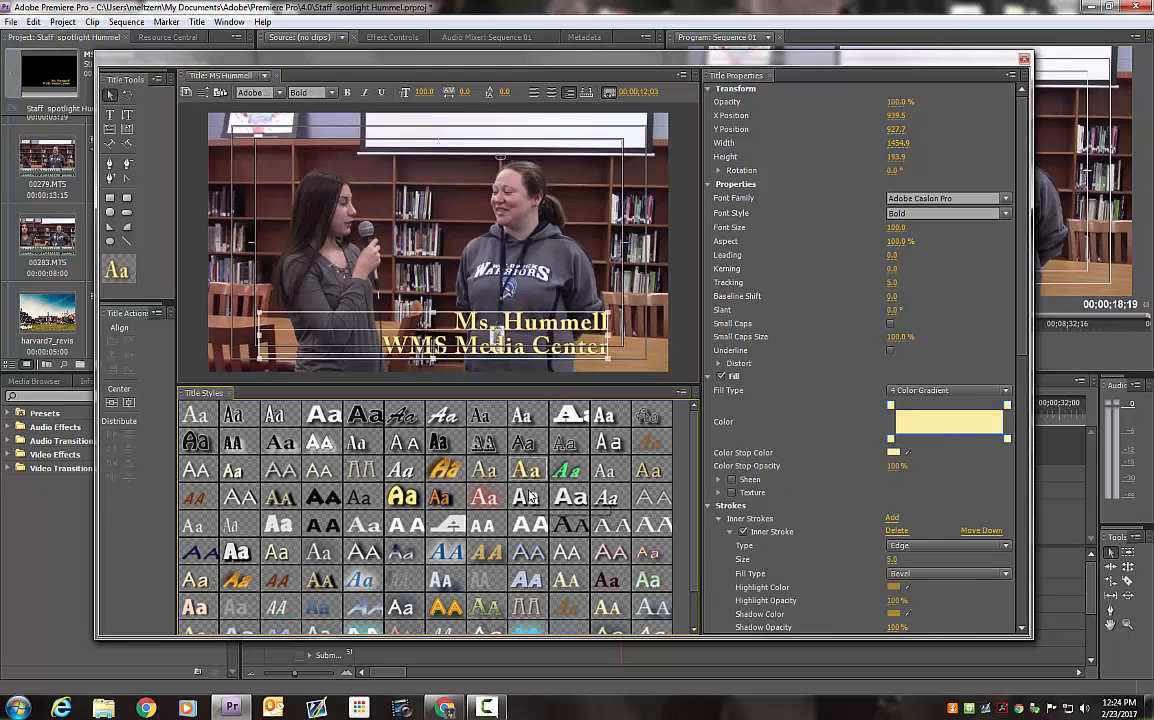
{"action": "left_click", "coordinate": [530, 497]}
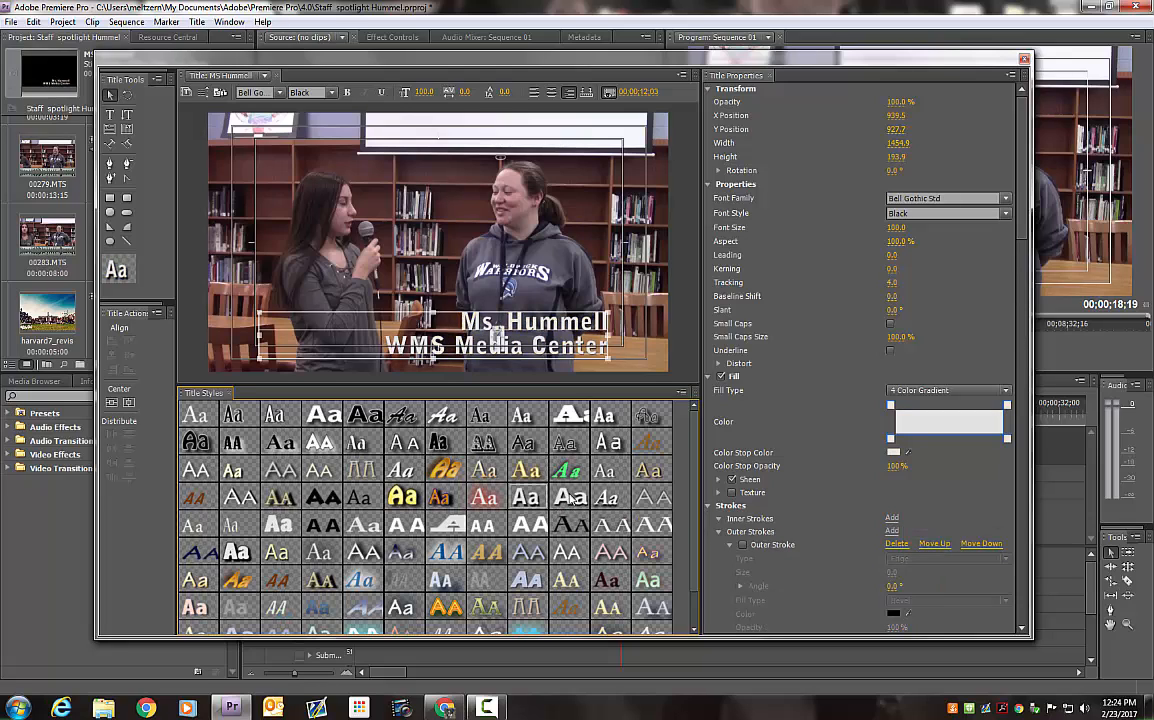
{"action": "left_click", "coordinate": [518, 497]}
{"action": "left_click", "coordinate": [325, 527]}
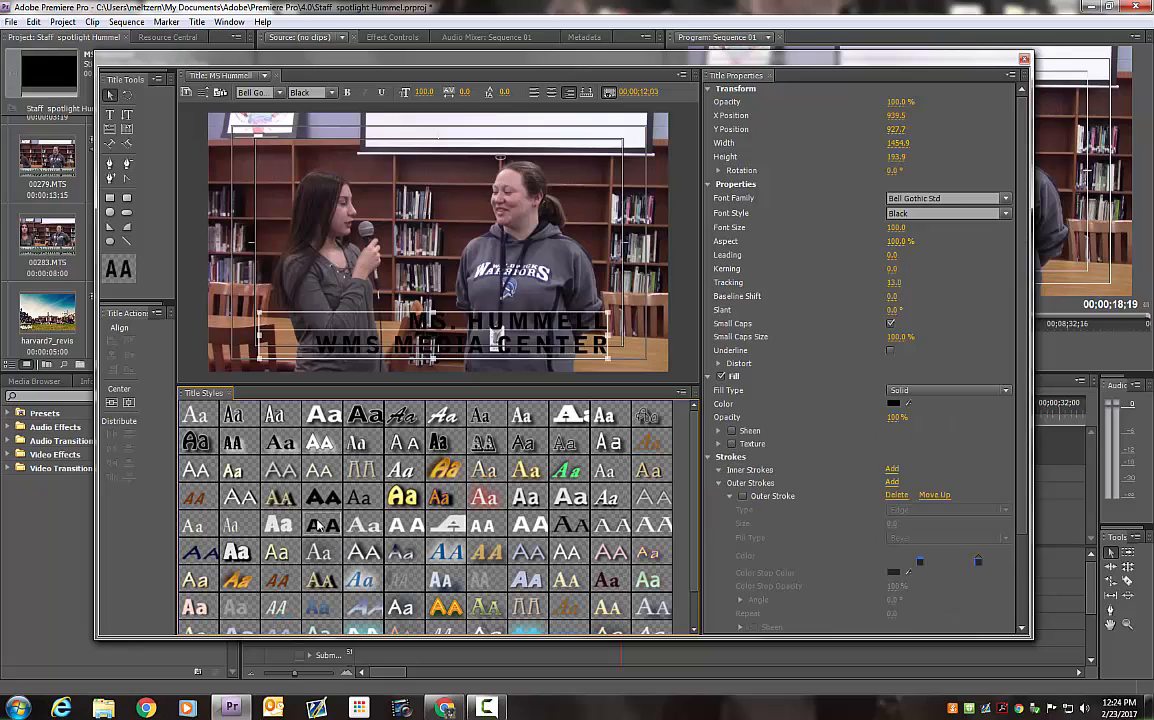
{"action": "left_click", "coordinate": [268, 527]}
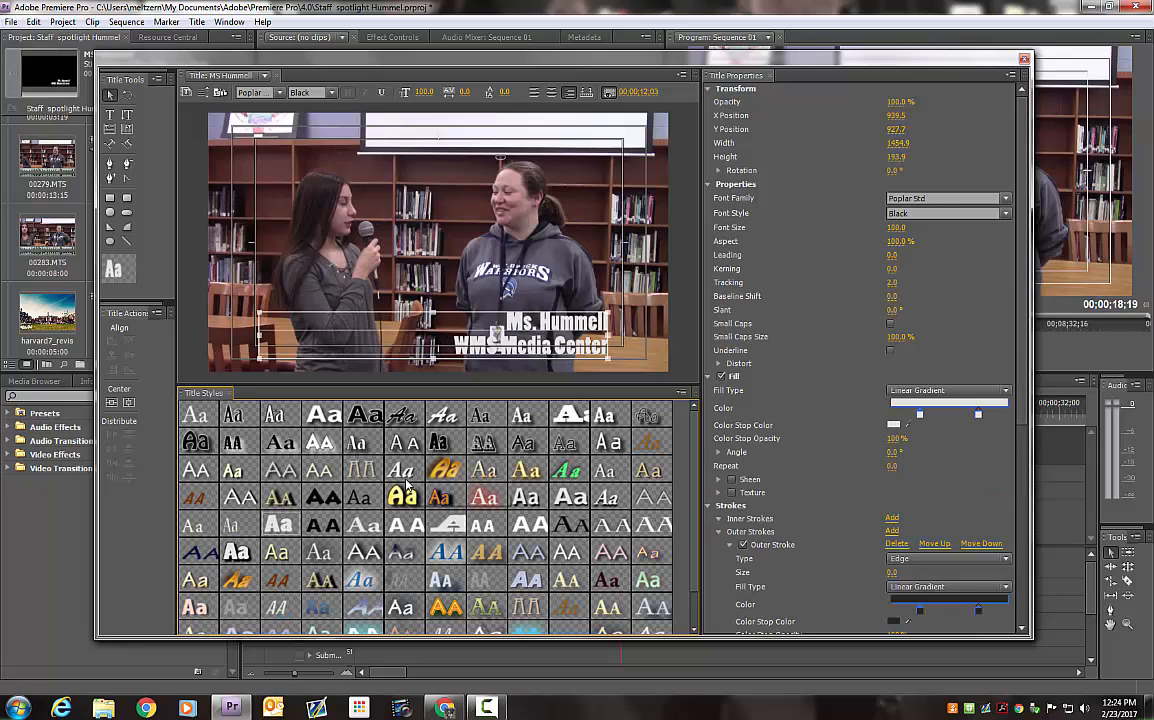
{"action": "left_click", "coordinate": [527, 446]}
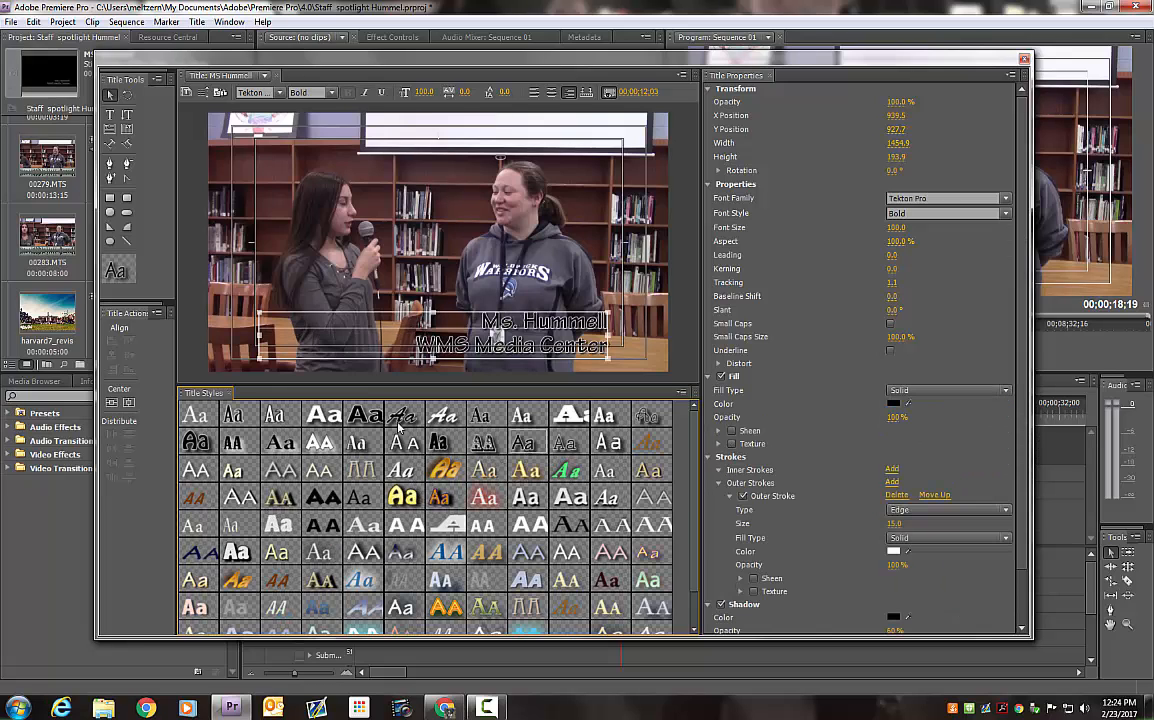
{"action": "left_click", "coordinate": [200, 446]}
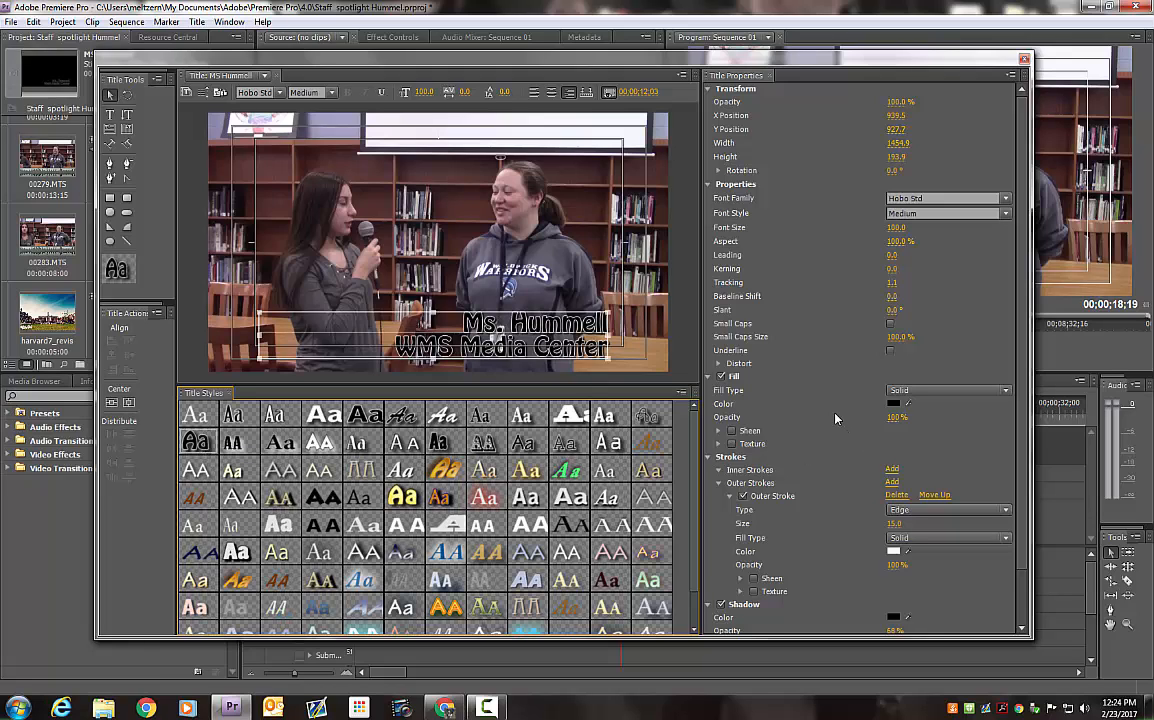
Set the name text's fill to red and move the text box to about X 1003, Y 916, against the title-safe corner
{"action": "left_click", "coordinate": [894, 405]}
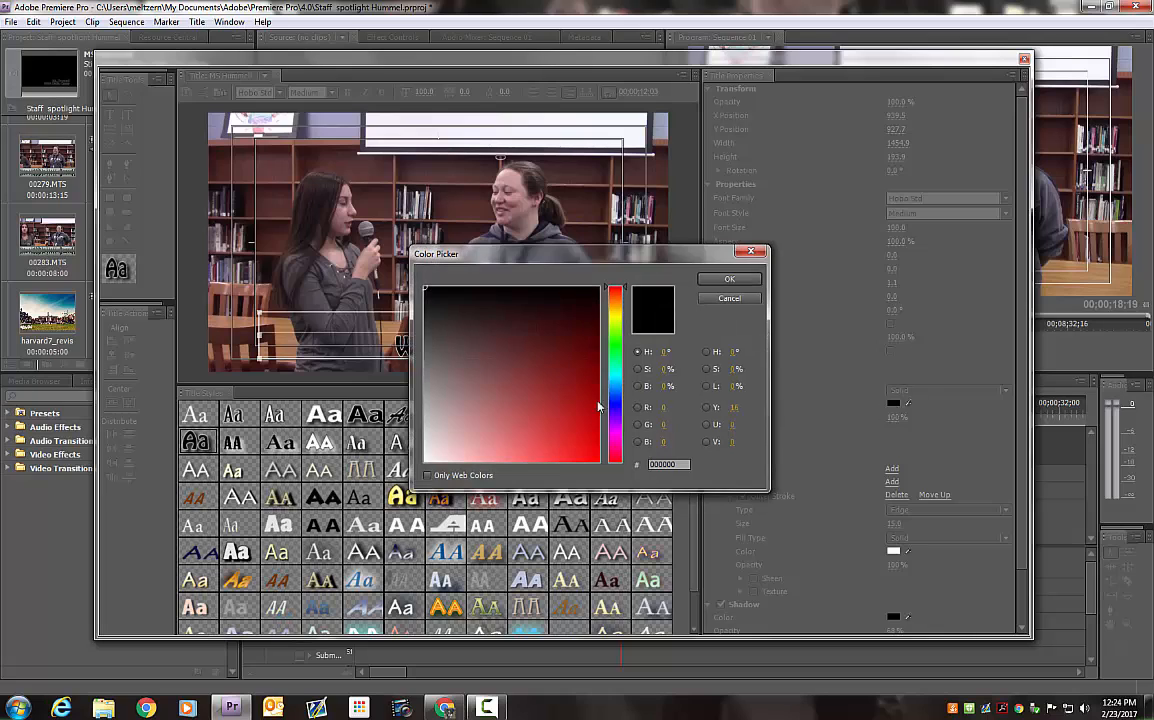
{"action": "left_click", "coordinate": [586, 437]}
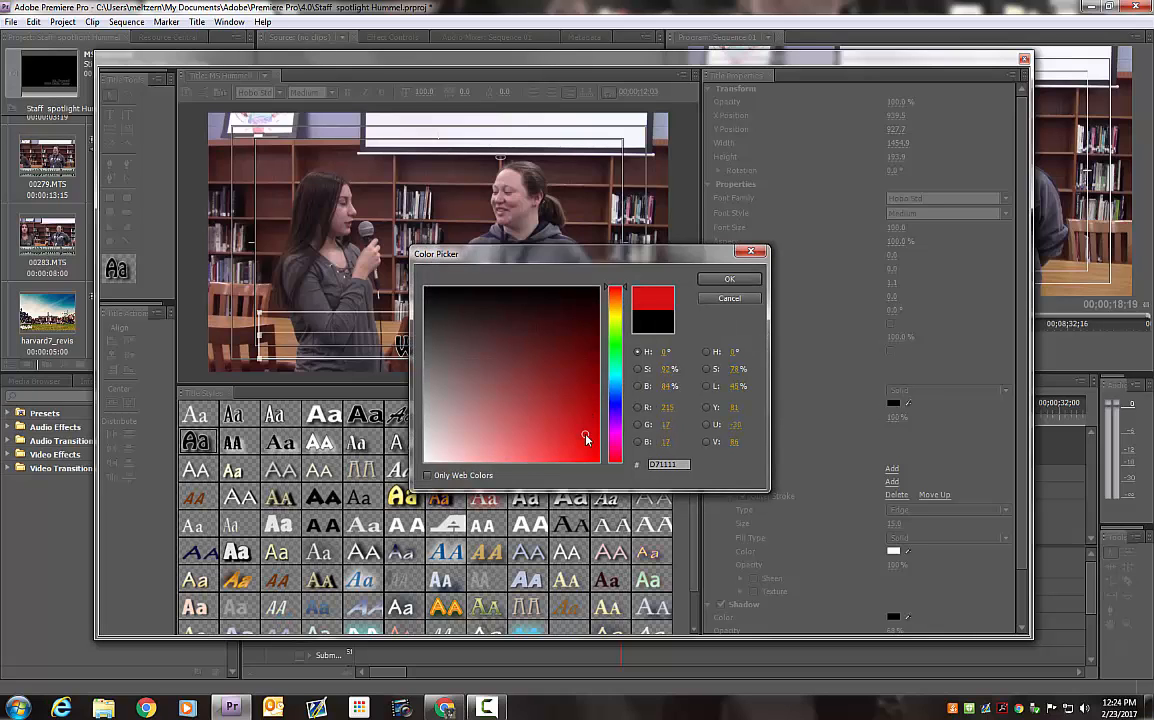
{"action": "left_click", "coordinate": [729, 280]}
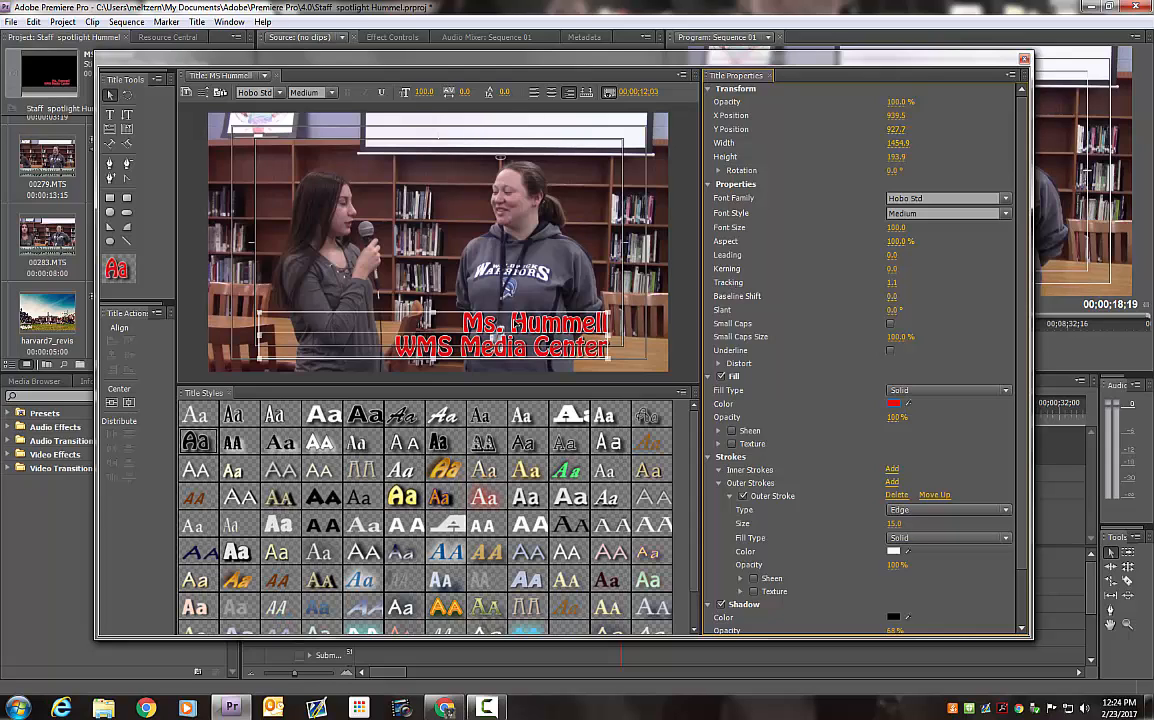
{"action": "left_click_drag", "start_coordinate": [515, 324], "coordinate": [530, 321]}
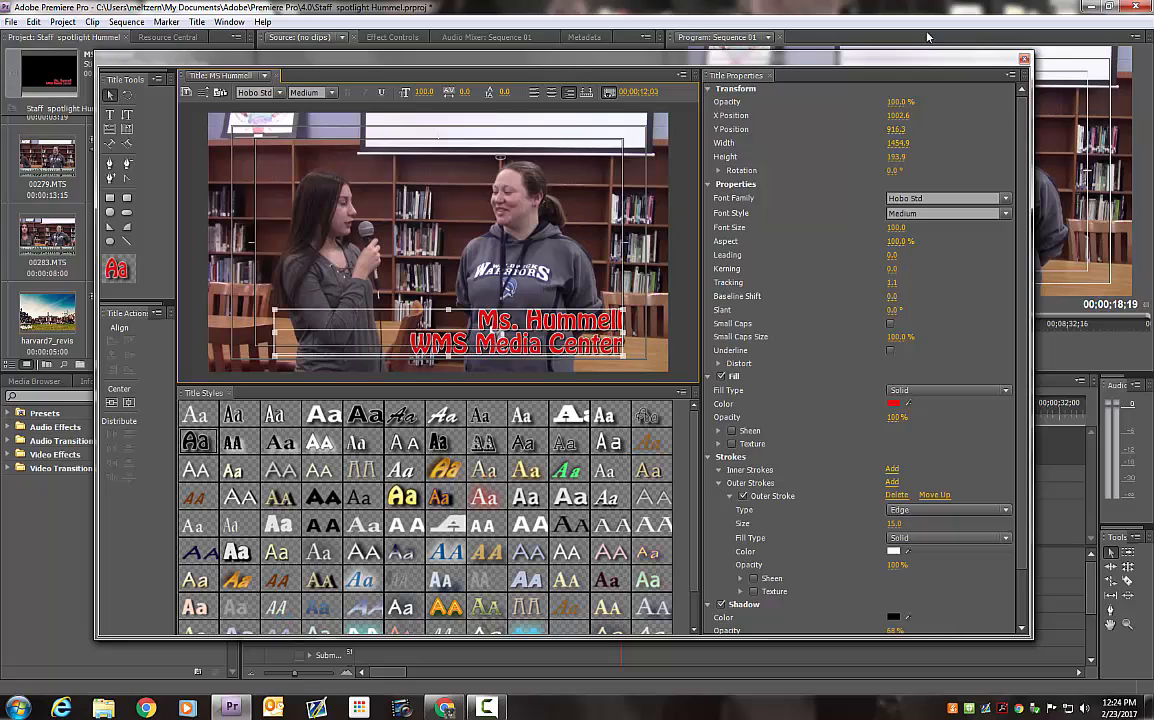
{"action": "left_click", "coordinate": [1024, 60]}
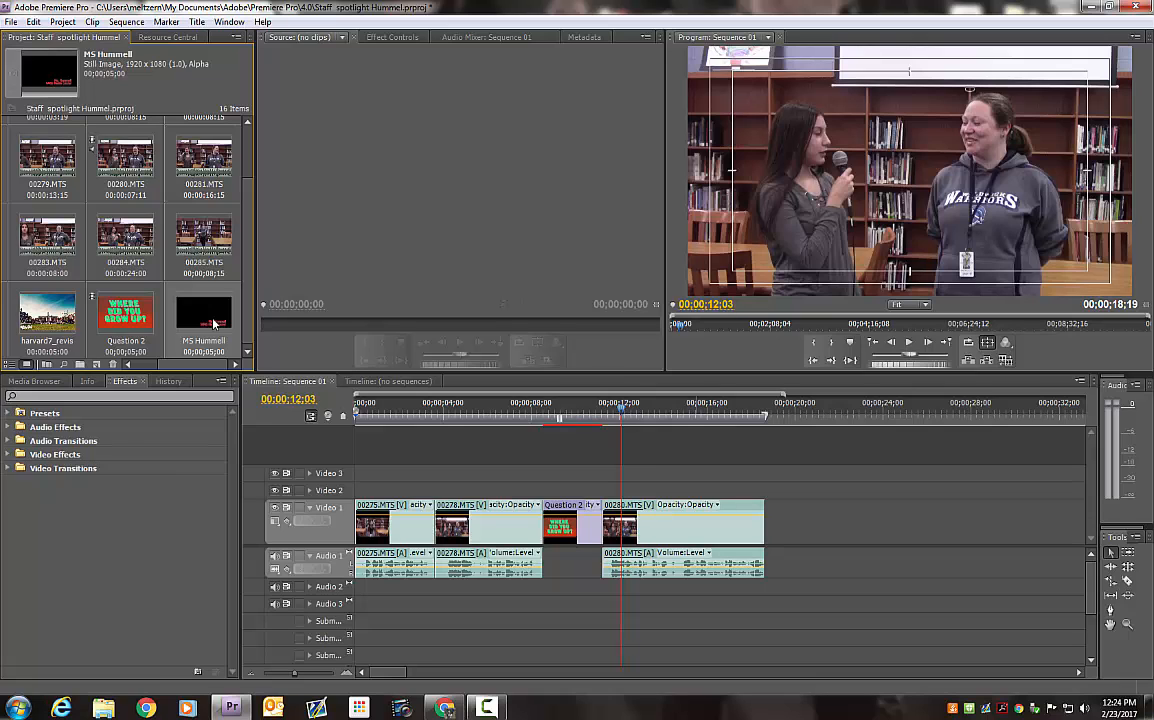
Try placing the interviewee's name title over the start of 00280.MTS on Video 1, and undo the overwrite
{"action": "left_click_drag", "start_coordinate": [413, 370], "coordinate": [608, 507]}
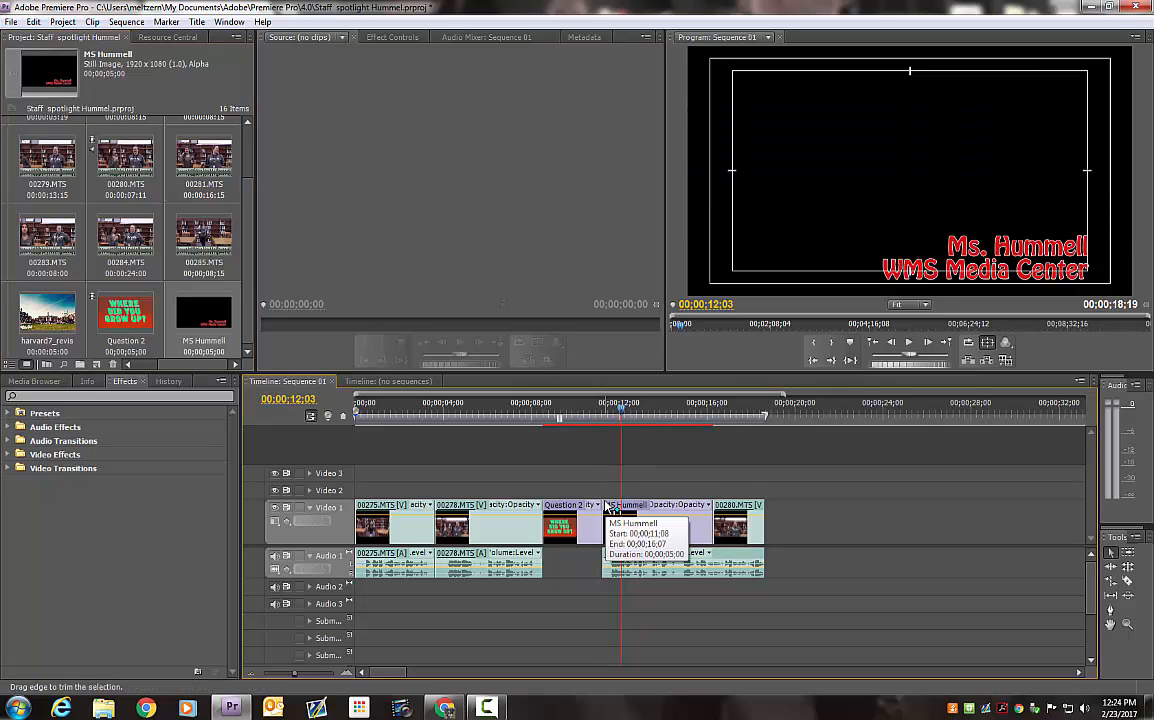
{"action": "key", "text": "ctrl+z"}
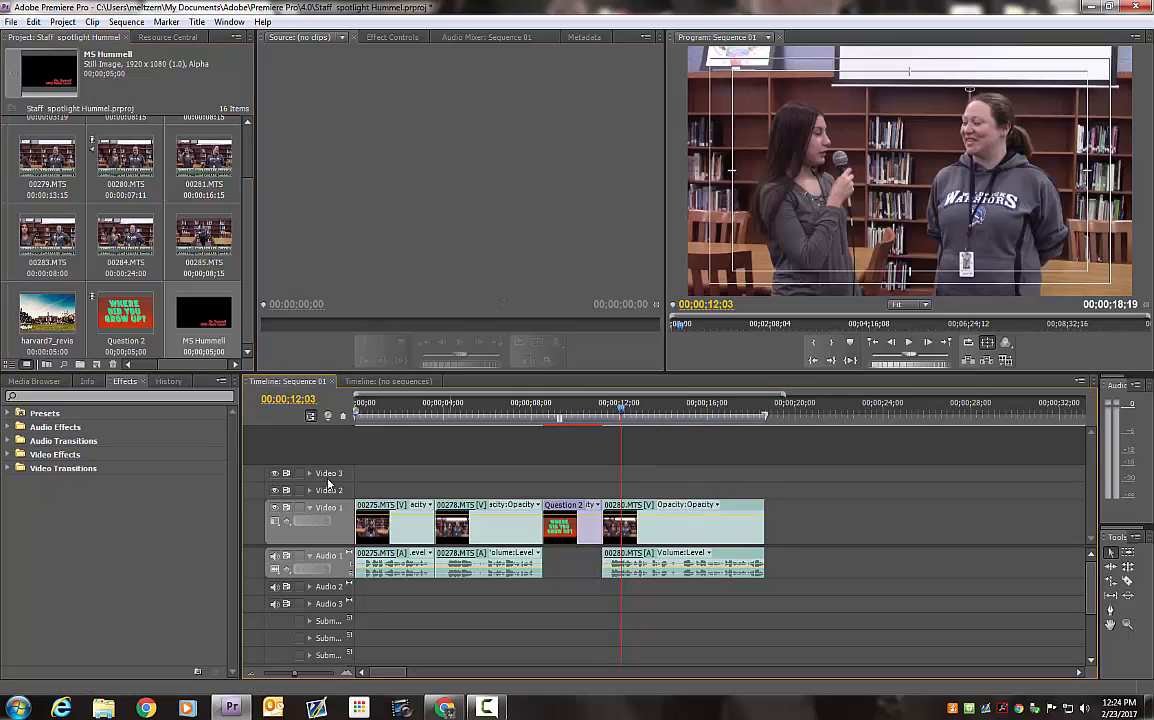
Place the interviewee's name title on Video 2 above the start of 00280.MTS and extend it to that clip's end
{"action": "left_click_drag", "start_coordinate": [212, 306], "coordinate": [604, 491]}
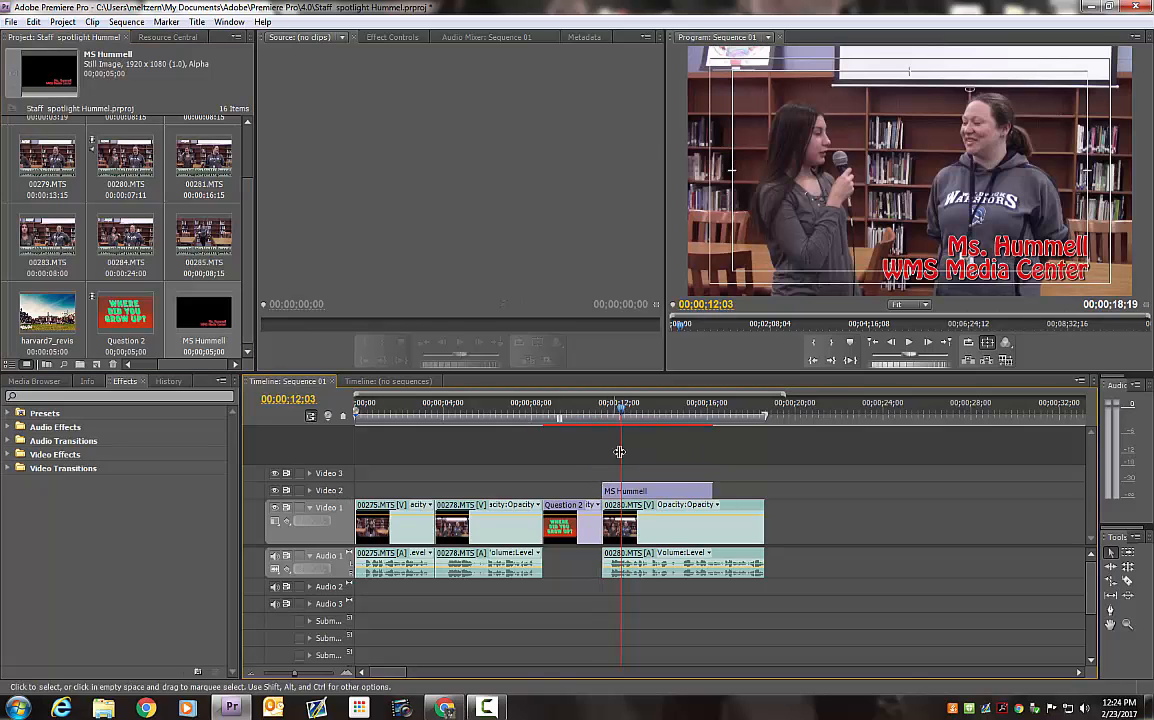
{"action": "left_click_drag", "start_coordinate": [623, 419], "coordinate": [763, 491]}
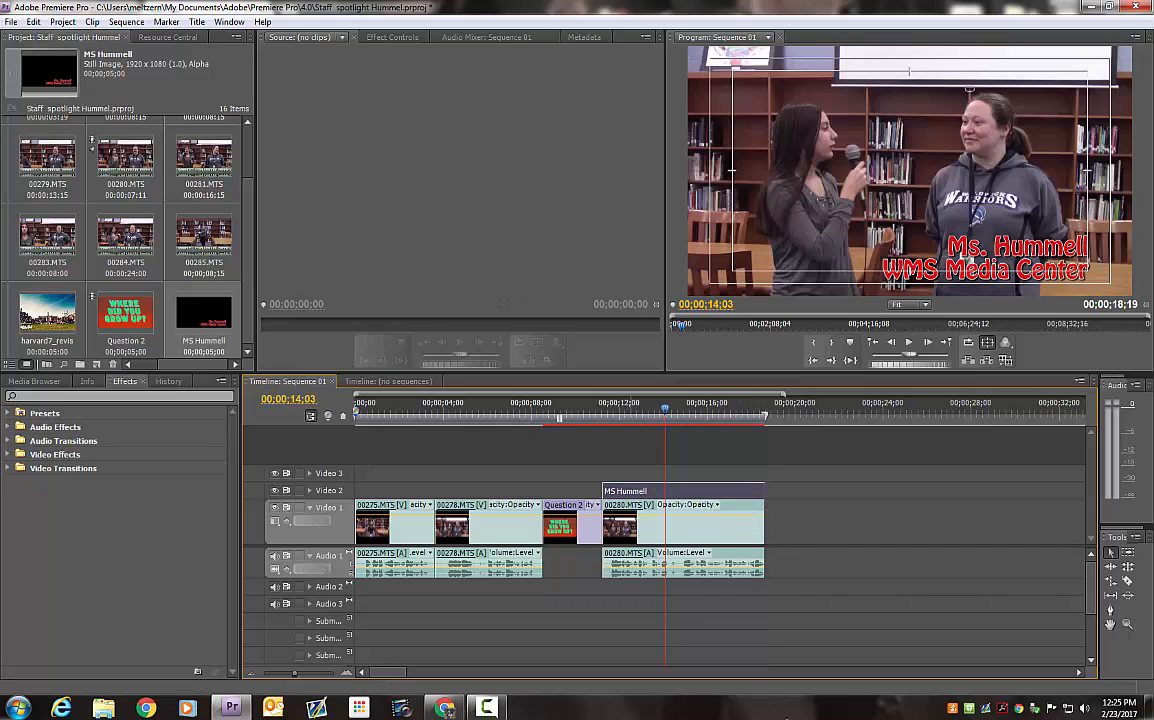
Preview the sequence from the Question 2 card through 00280.MTS with the name title overlaid
{"action": "left_click", "coordinate": [549, 416]}
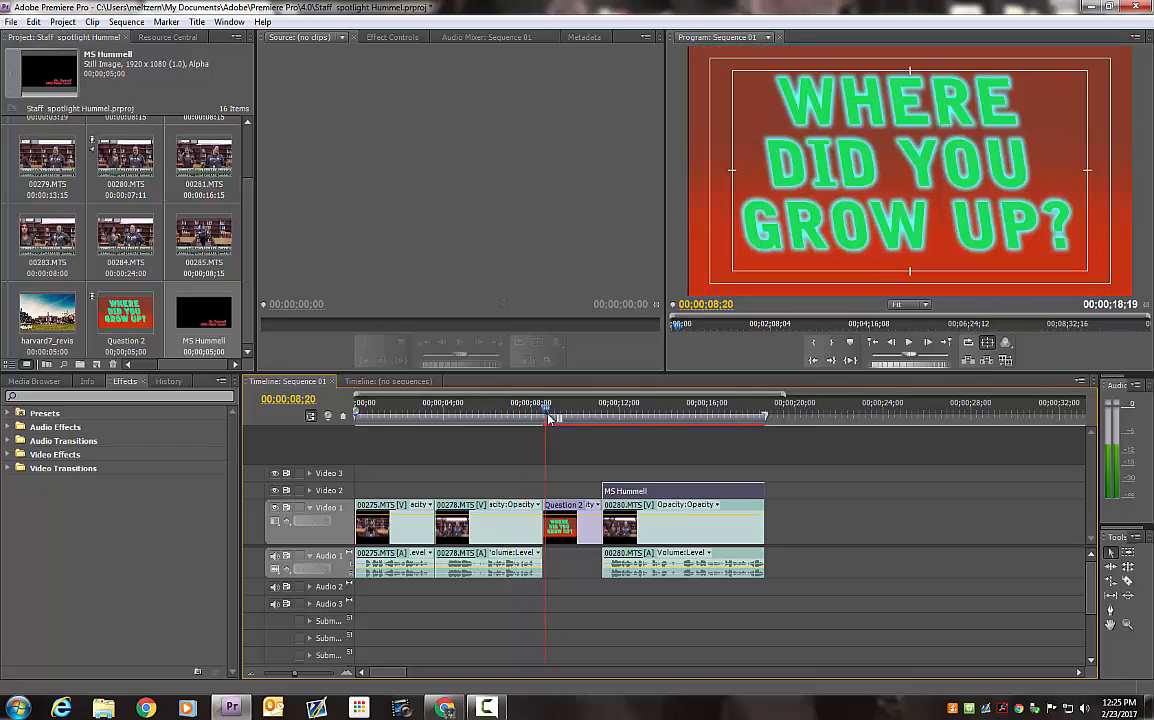
{"action": "left_click_drag", "start_coordinate": [549, 418], "coordinate": [558, 420]}
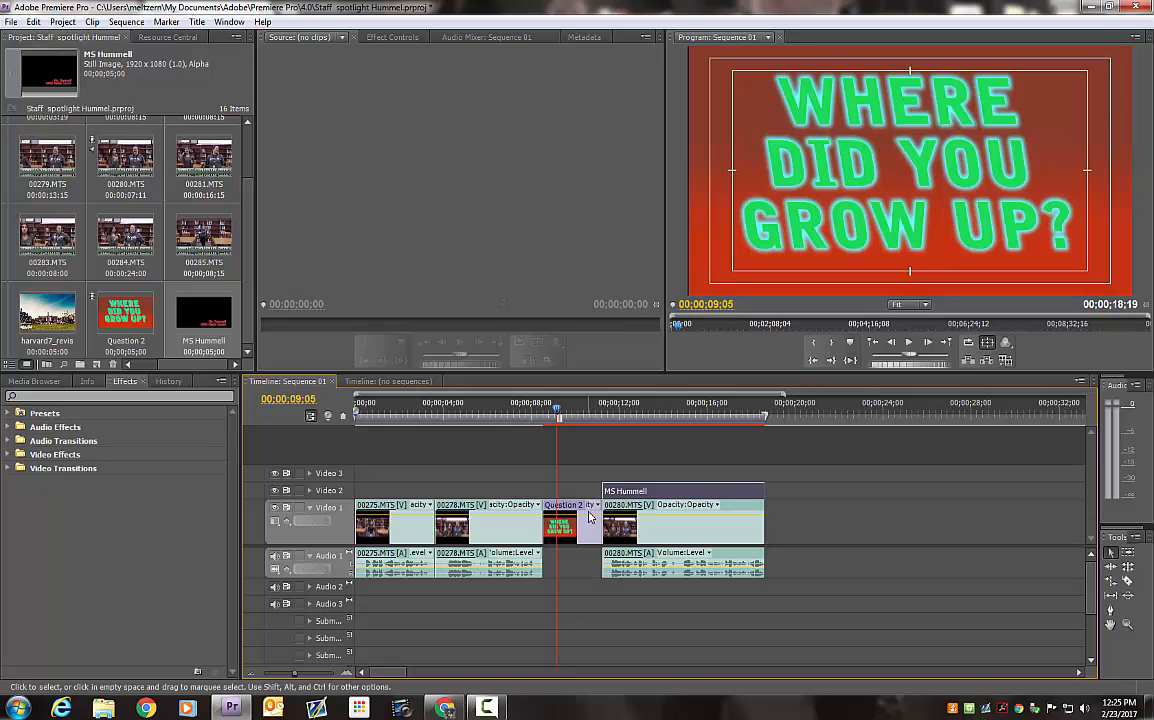
{"action": "left_click", "coordinate": [626, 416]}
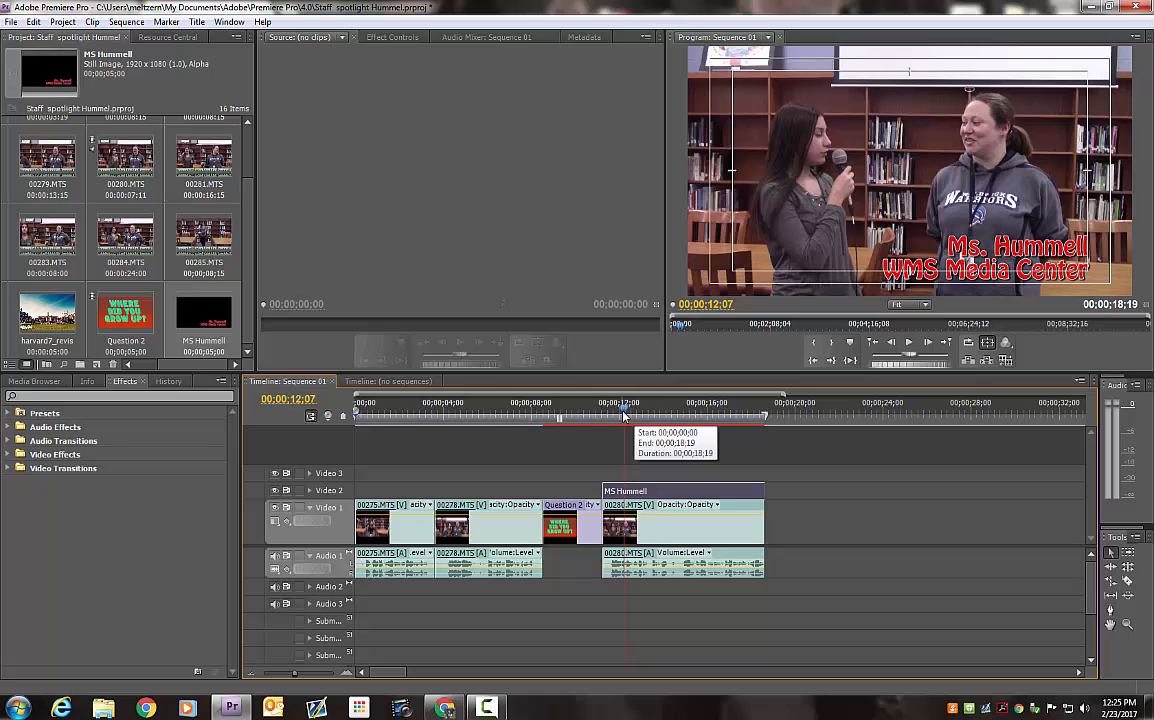
{"action": "key", "text": "space"}
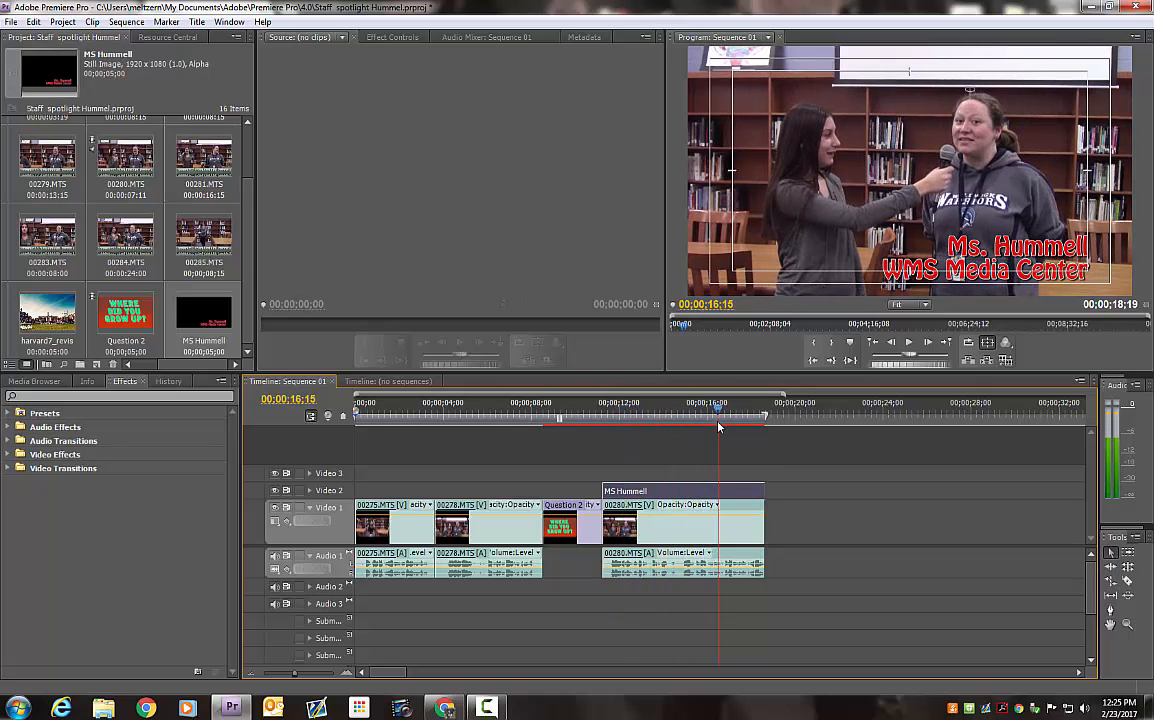
{"action": "mouse_move", "coordinate": [698, 428]}
{"action": "left_mouse_down"}
{"action": "mouse_move", "coordinate": [674, 433]}
{"action": "mouse_move", "coordinate": [723, 436]}
{"action": "mouse_move", "coordinate": [688, 441]}
{"action": "left_mouse_up"}
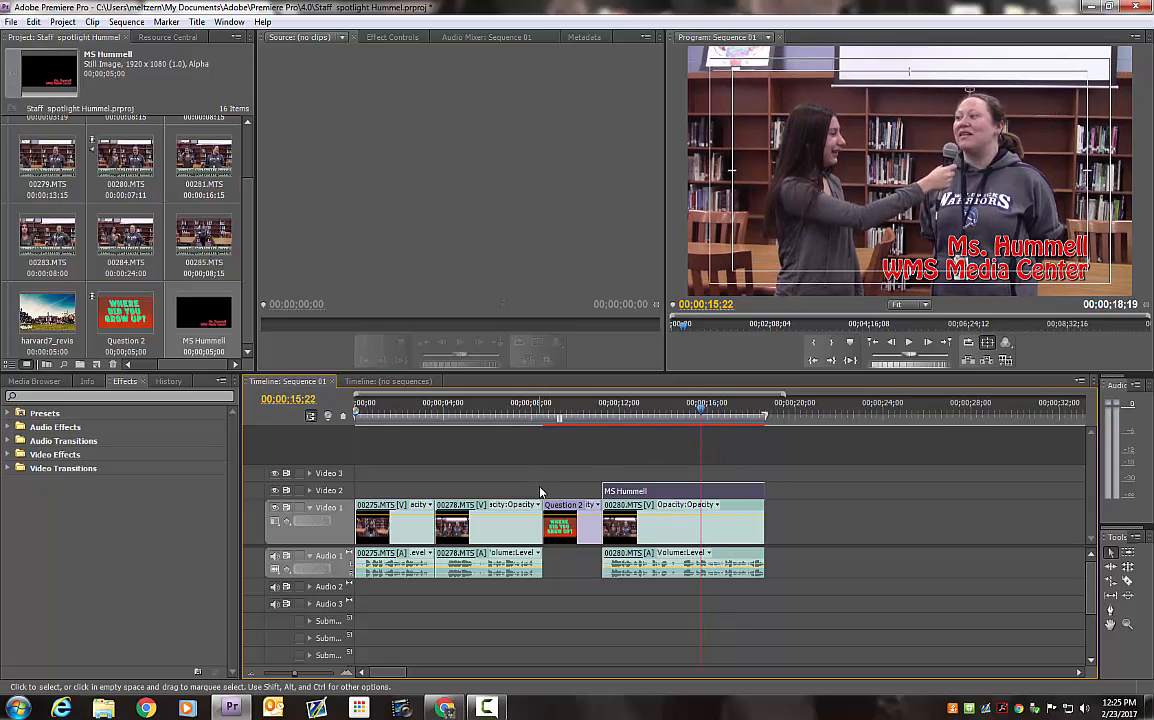
Reopen the Question 2 title from the timeline and move its red gradient background rectangle to about X 996, Y 546
{"action": "left_click", "coordinate": [578, 406]}
{"action": "left_click", "coordinate": [568, 525]}
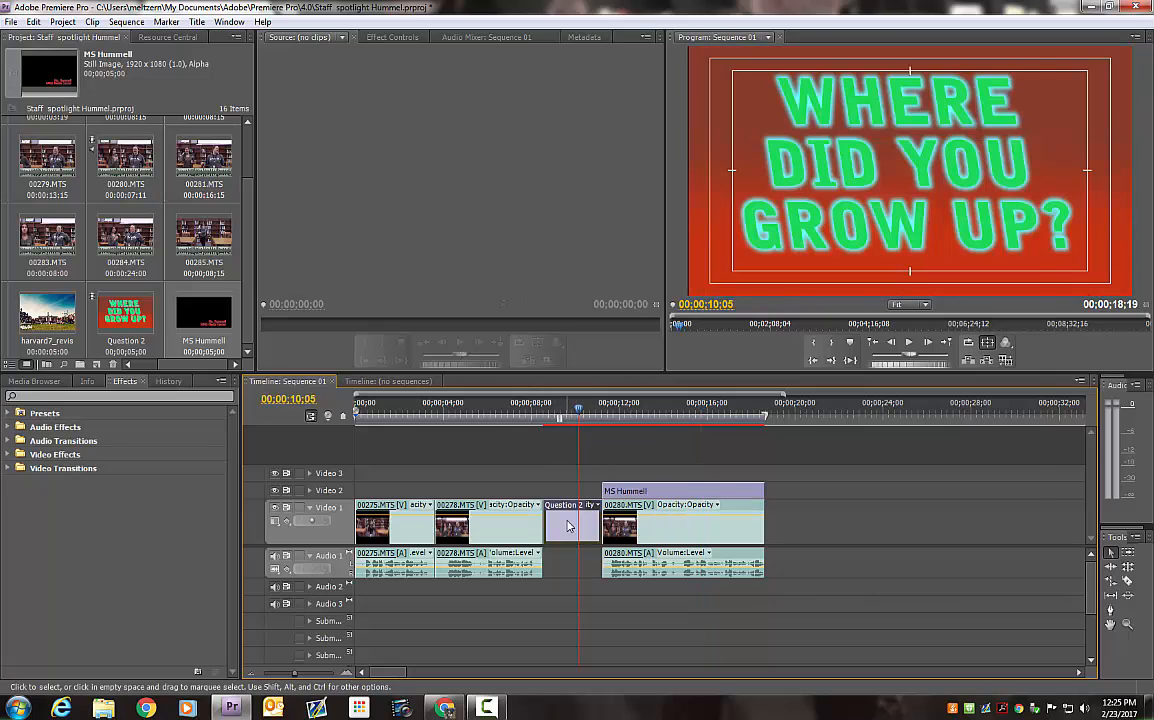
{"action": "double_click", "coordinate": [568, 525]}
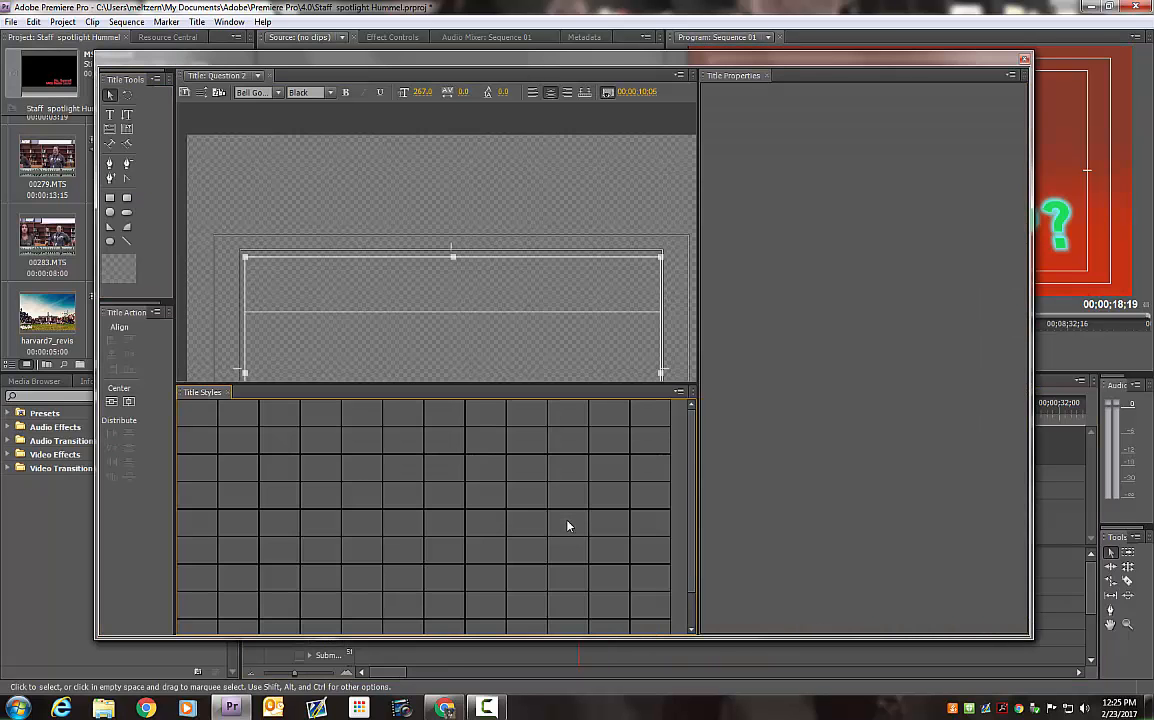
{"action": "left_click", "coordinate": [111, 96]}
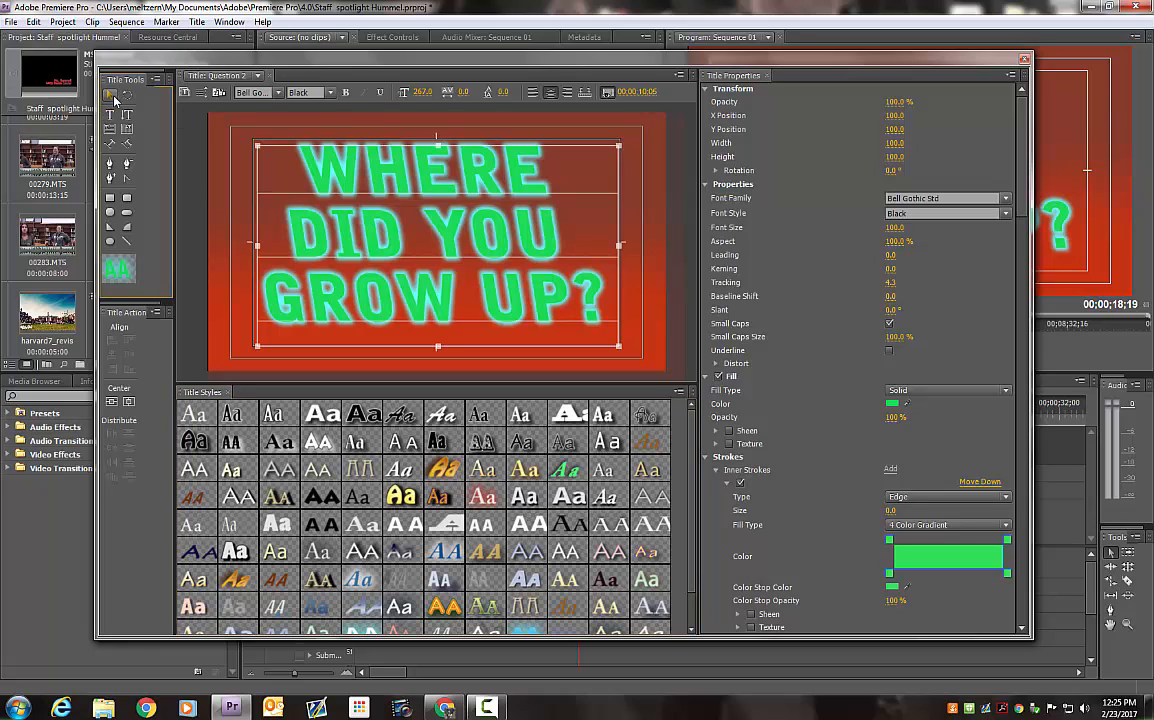
{"action": "left_click", "coordinate": [330, 173]}
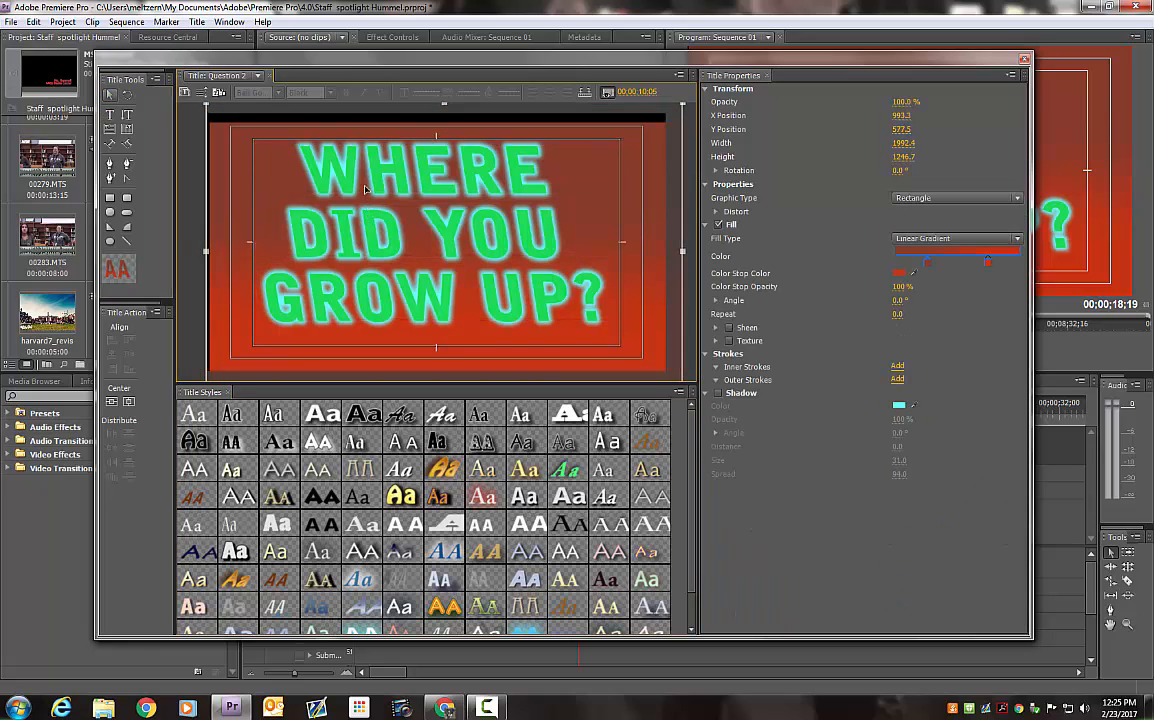
{"action": "left_click_drag", "start_coordinate": [365, 188], "coordinate": [366, 181]}
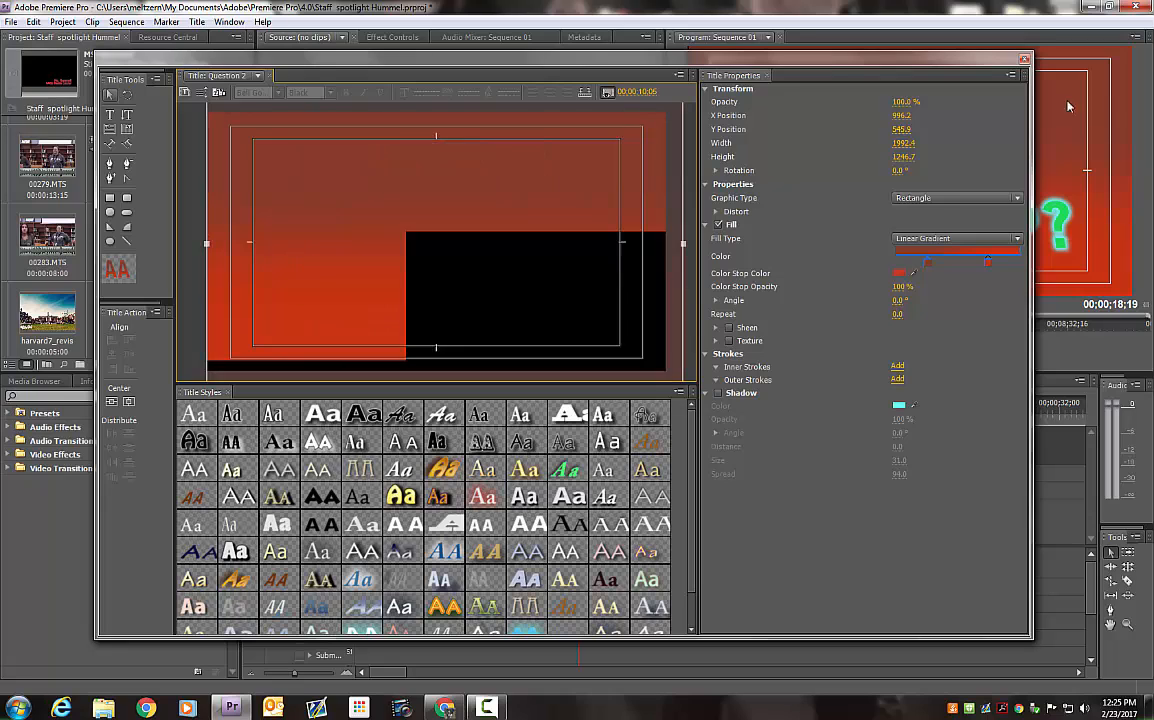